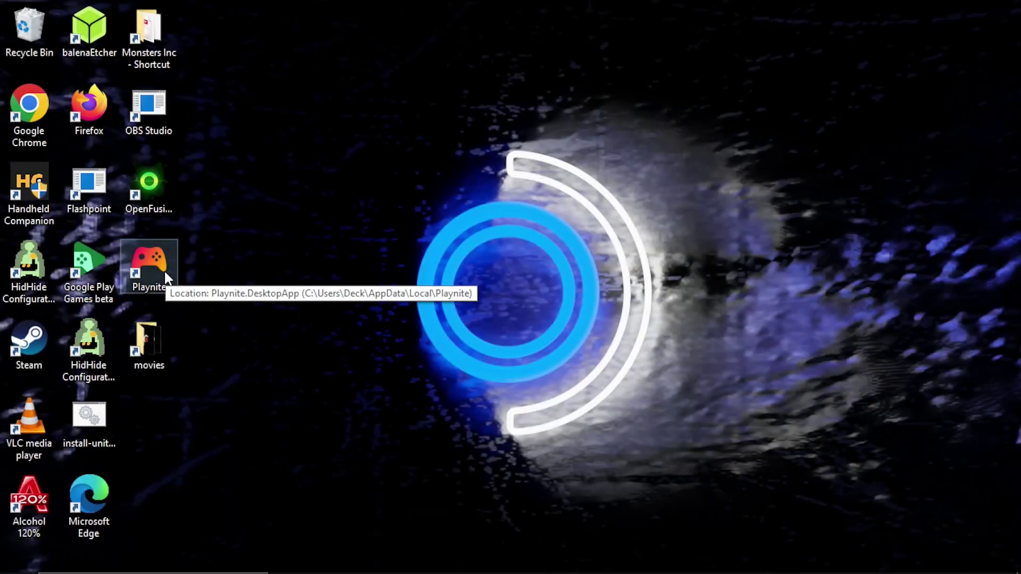
# - Launch Playnite and disable "Launch Playnite when you start your computer" in its general settings, saving the change
pyautogui.doubleClick(164, 273)
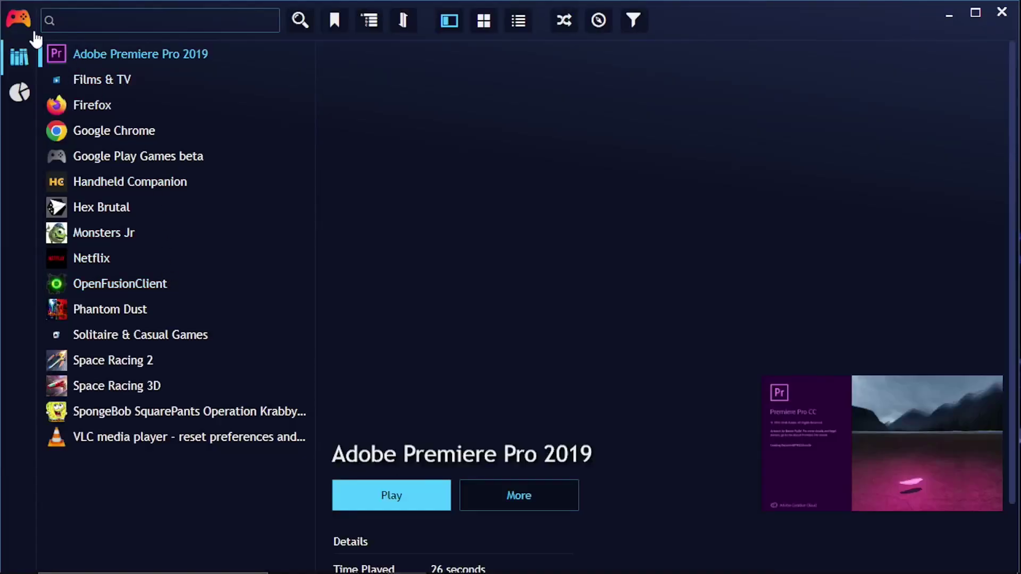
pyautogui.click(20, 24)
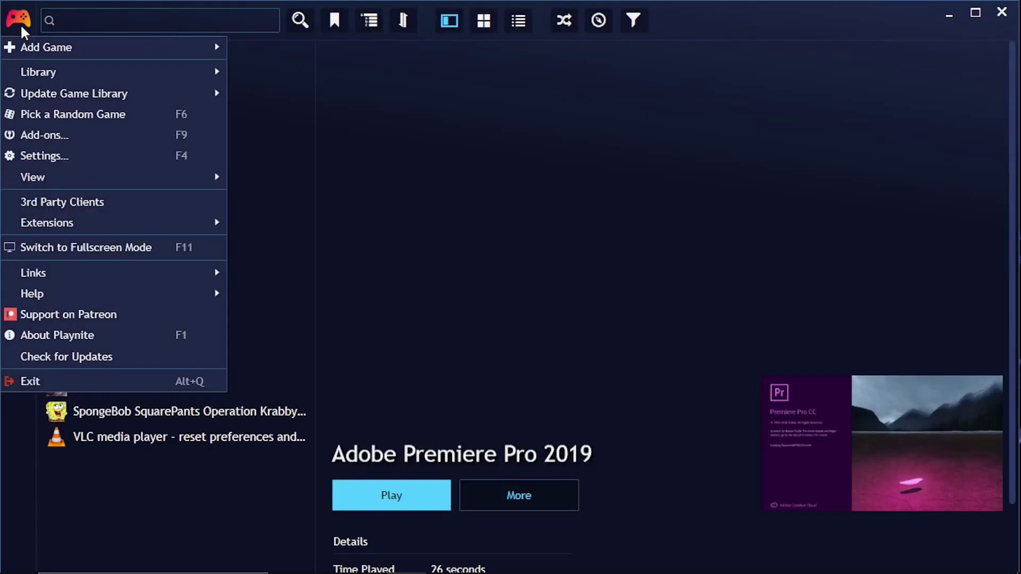
pyautogui.click(48, 155)
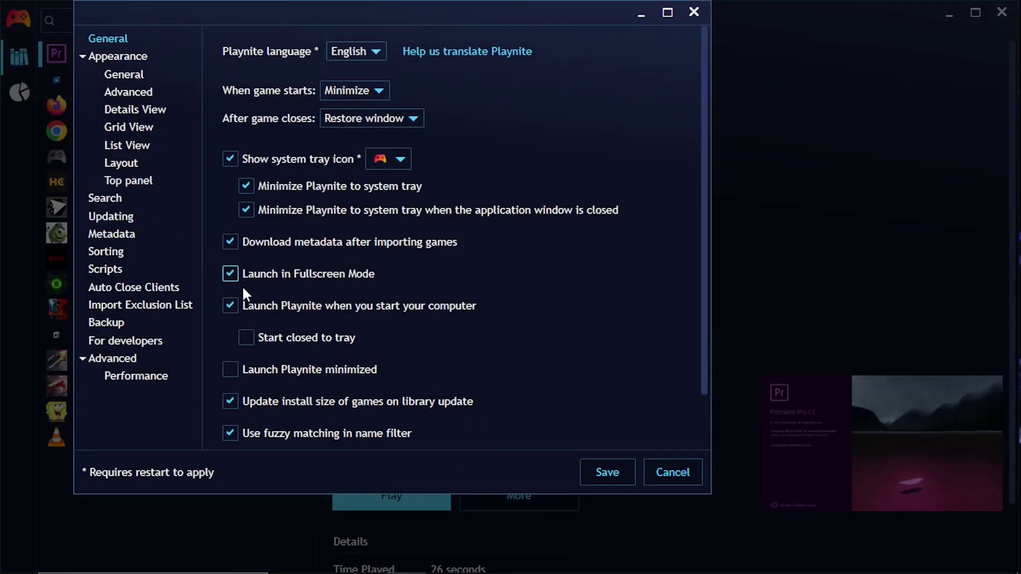
pyautogui.click(232, 307)
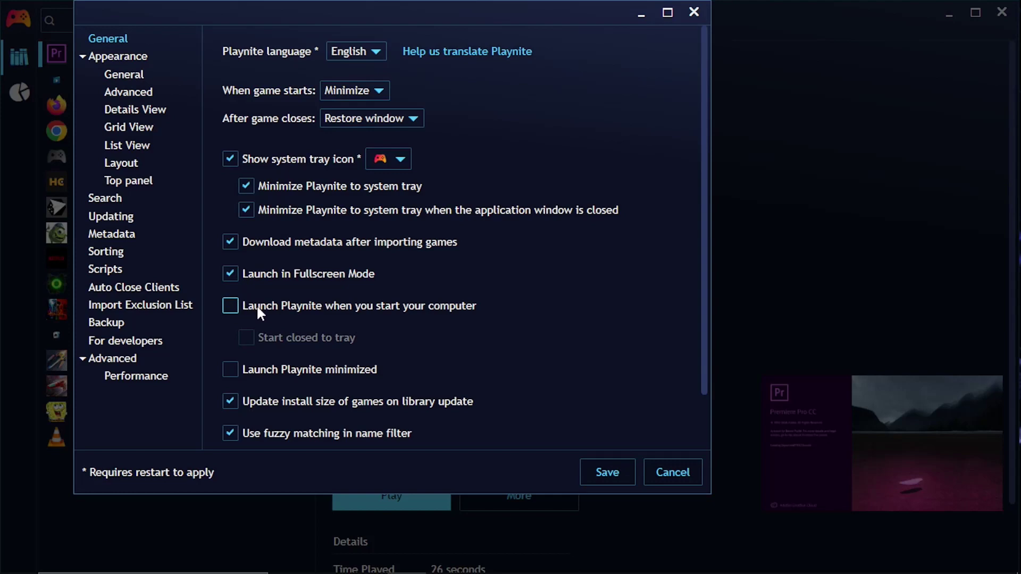
pyautogui.click(626, 470)
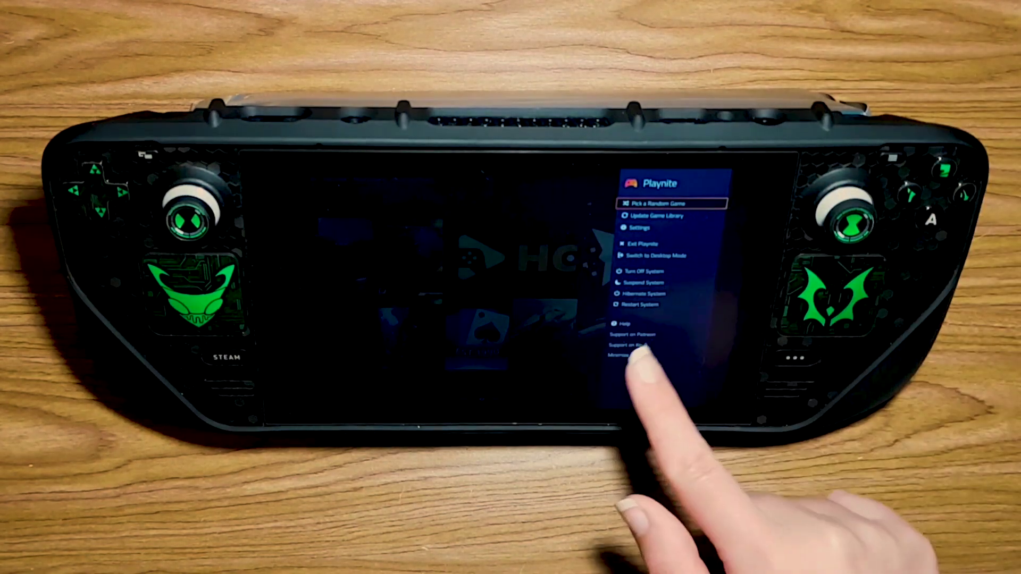
pyautogui.click(625, 355)
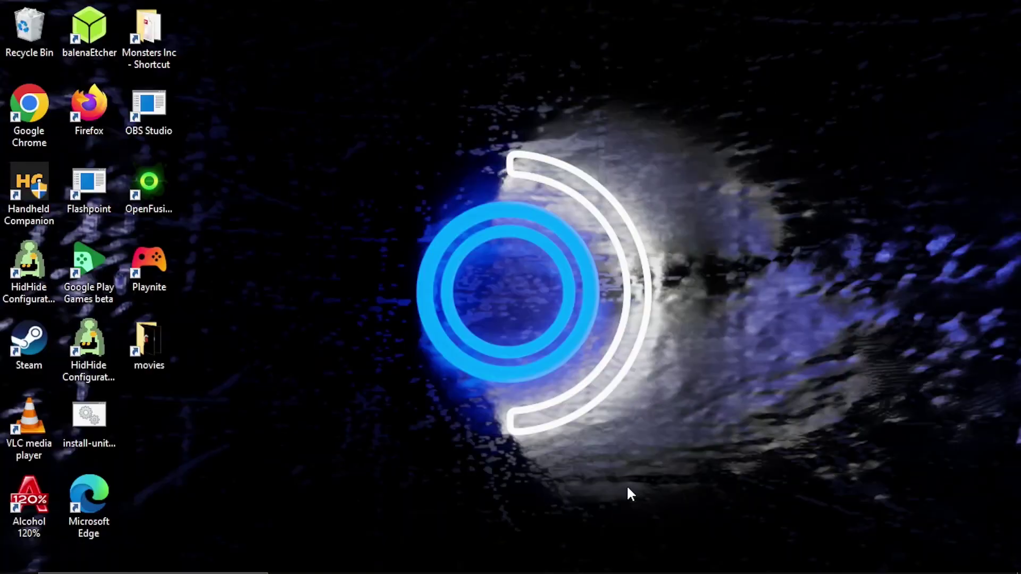
# - Turn on "Automatically hide the taskbar in desktop mode" in the Windows 10 taskbar settings
pyautogui.rightClick(610, 569)
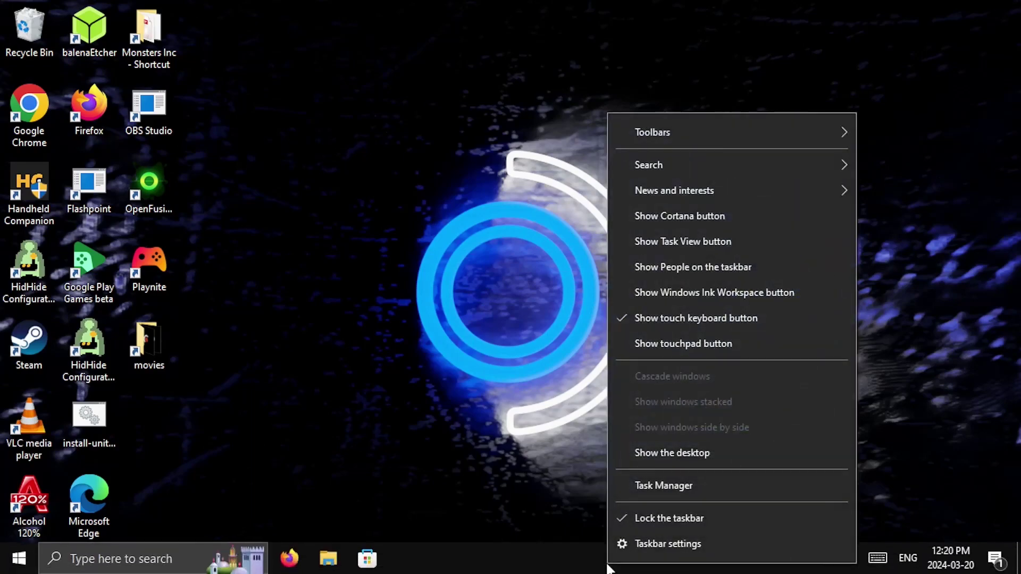
pyautogui.click(644, 541)
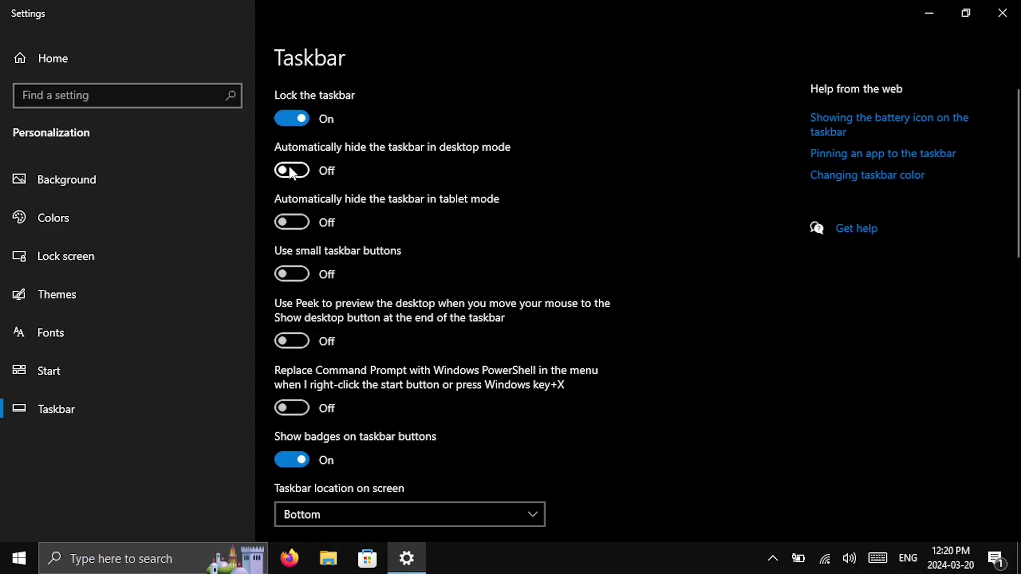
pyautogui.click(290, 168)
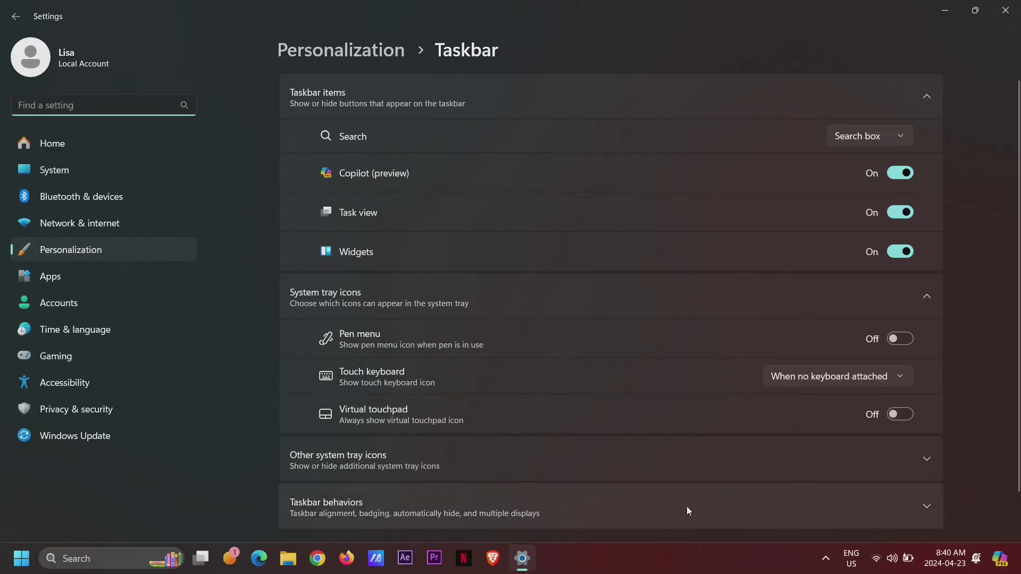
# - Enable "Automatically hide the taskbar" under Taskbar behaviors in the Windows 11 settings
pyautogui.click(687, 506)
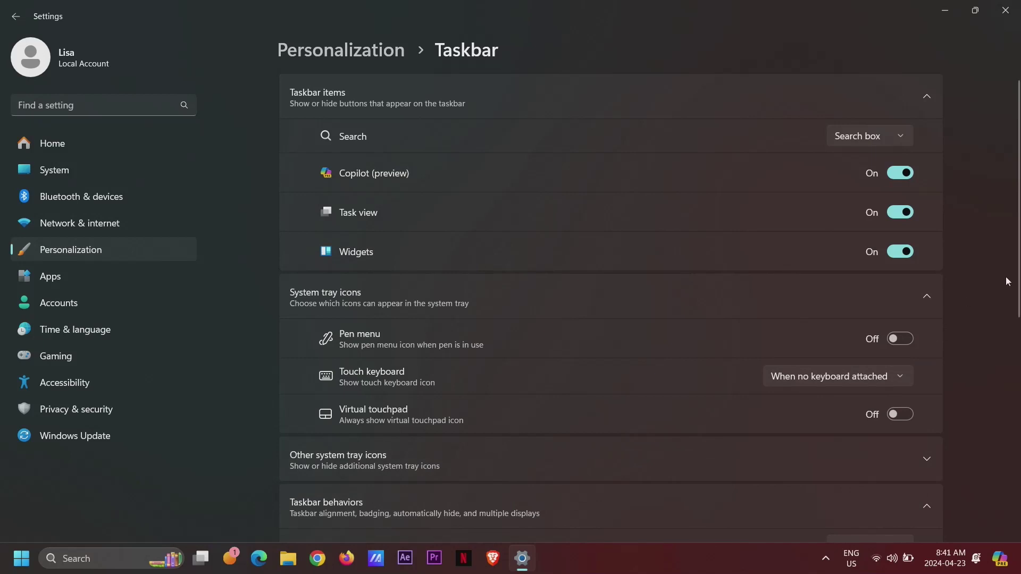
pyautogui.scroll(-5, 1000, 319)
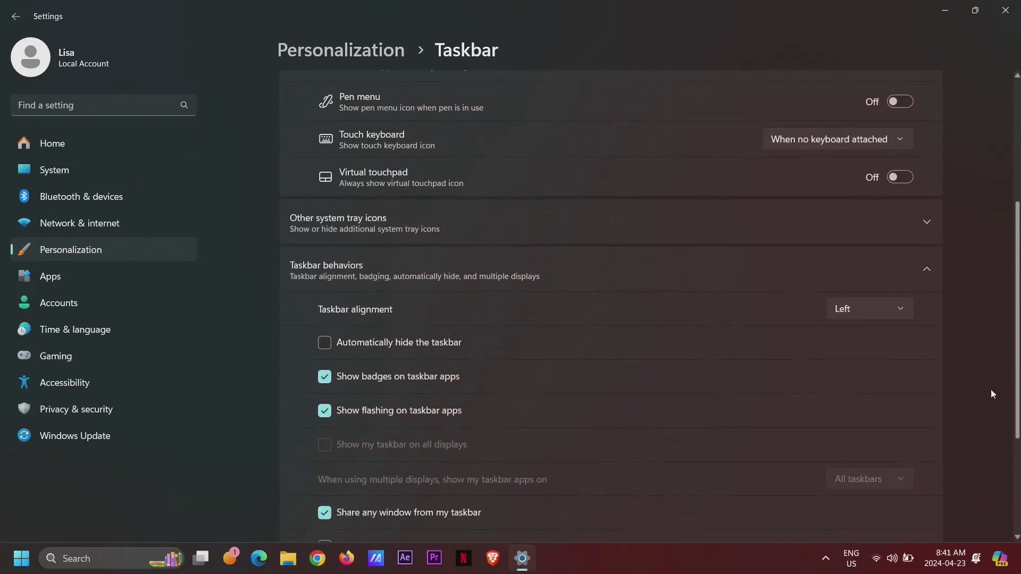
pyautogui.scroll(-1, 989, 399)
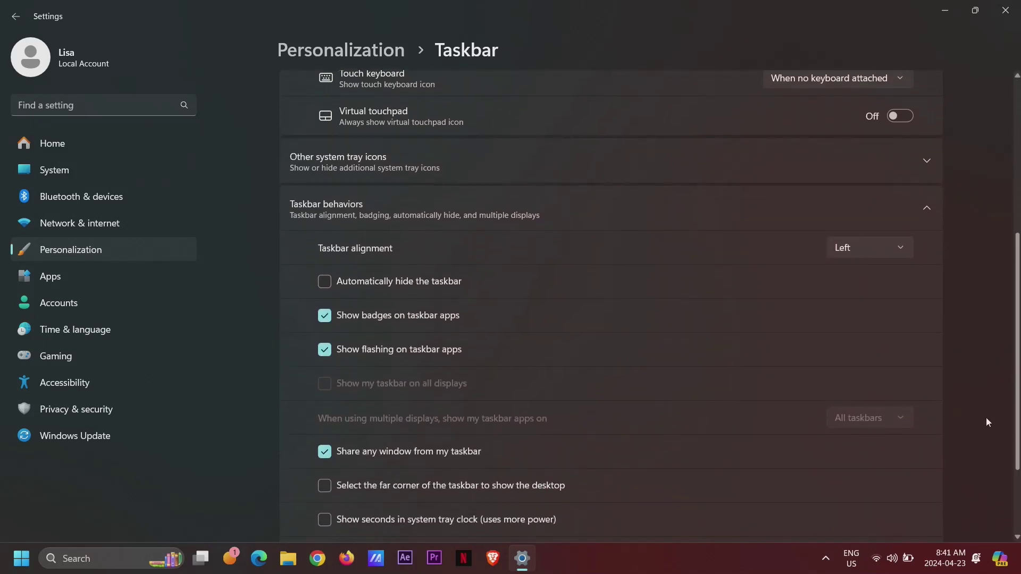
pyautogui.click(372, 281)
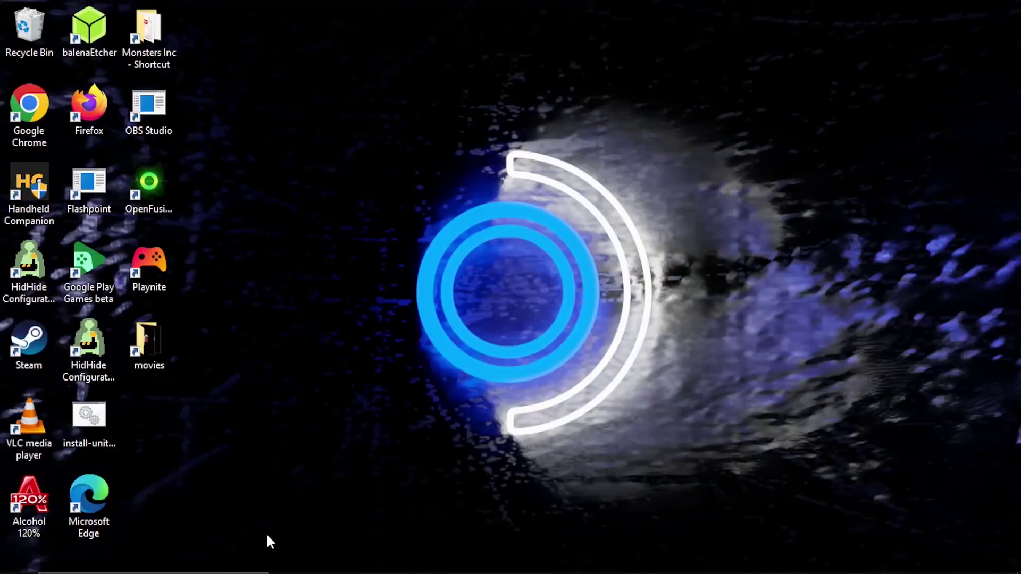
# - Search Windows 10 for "sign" to reach the Sign-in options, and open the Your info account page
pyautogui.moveTo(200, 571)
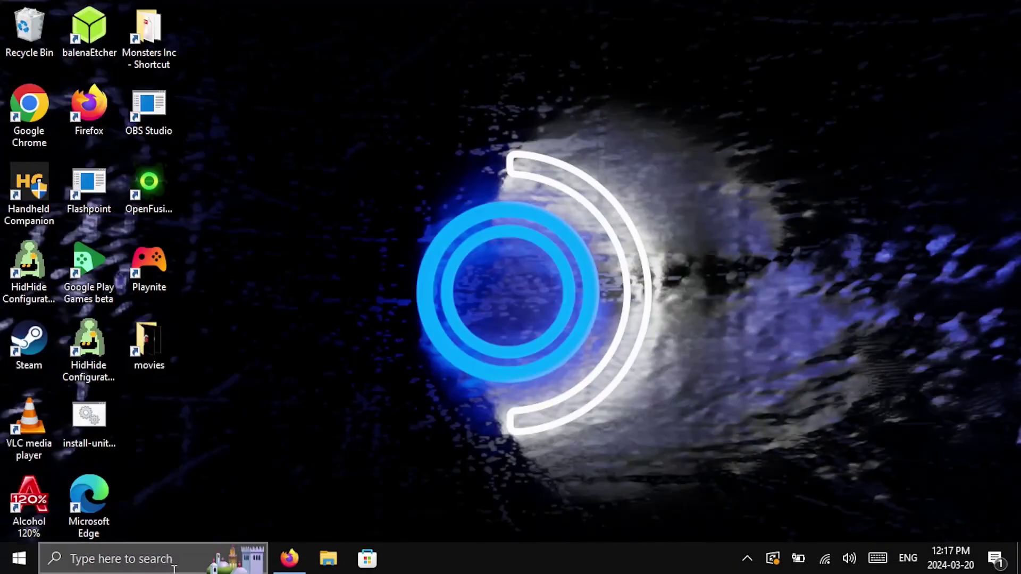
pyautogui.click(171, 563)
pyautogui.write('sign')
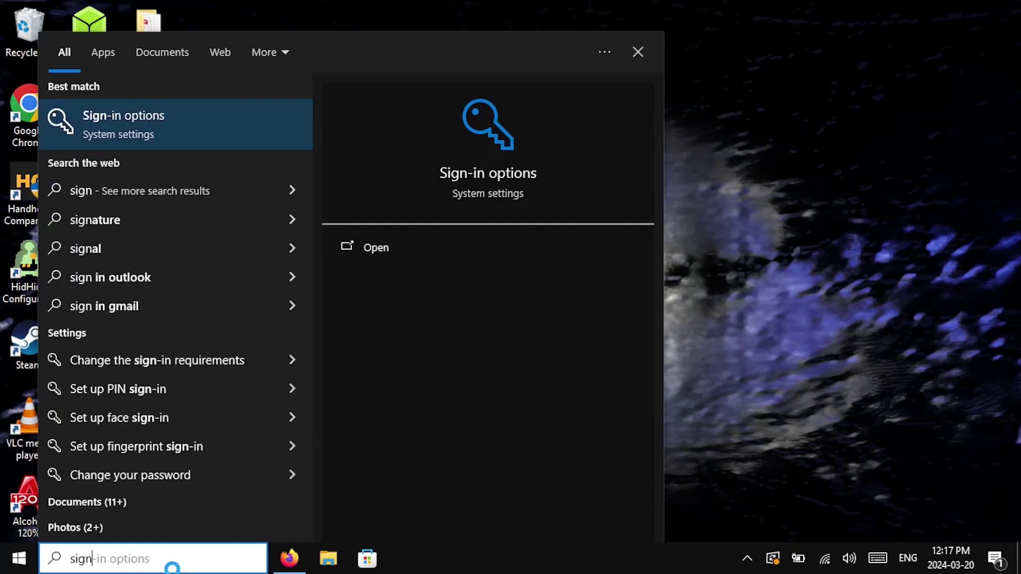
pyautogui.click(179, 134)
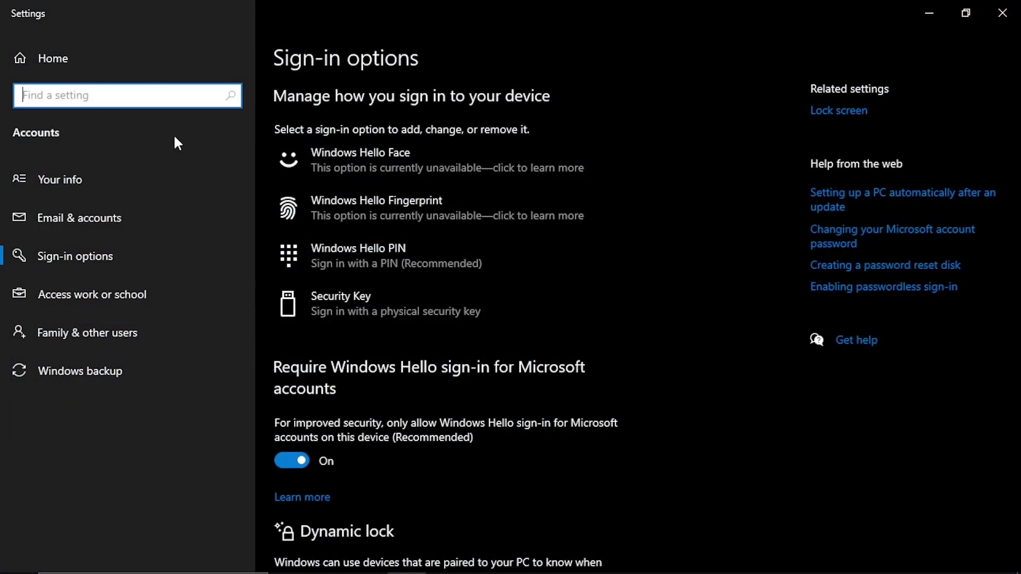
pyautogui.click(116, 184)
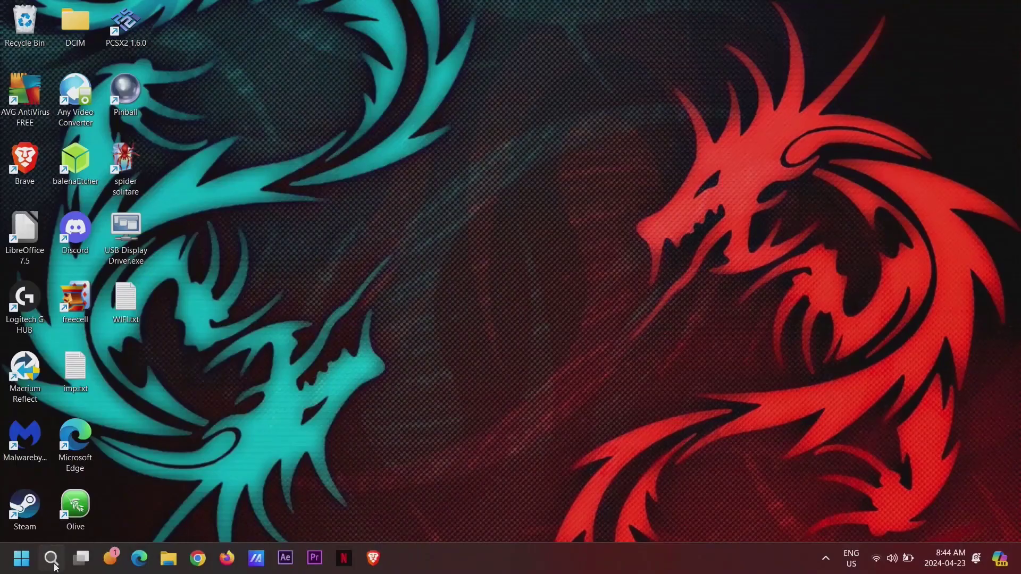
# - Search Windows 11 for "account" and open the Your account info settings
pyautogui.click(51, 558)
pyautogui.write('account')
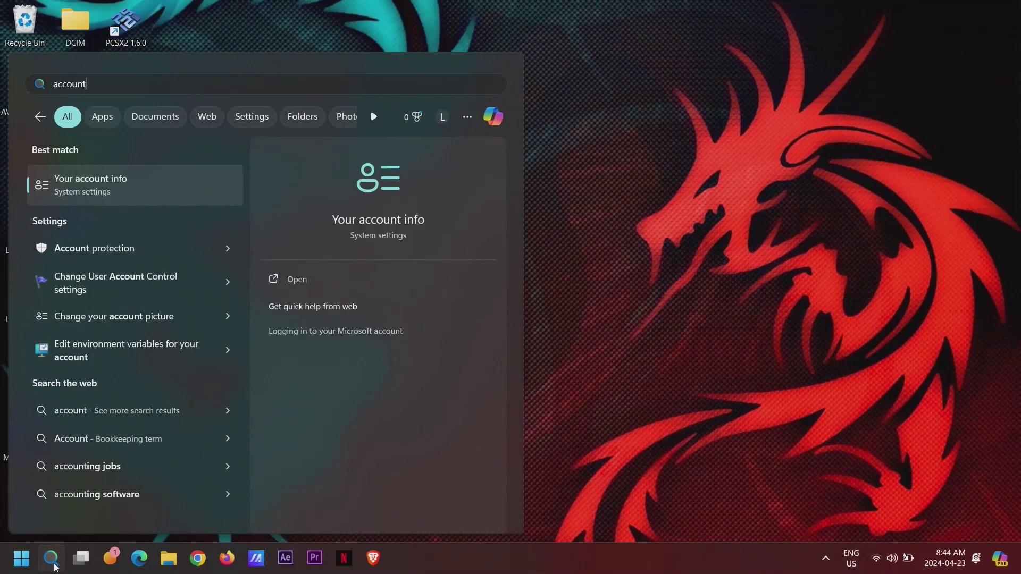
pyautogui.click(129, 194)
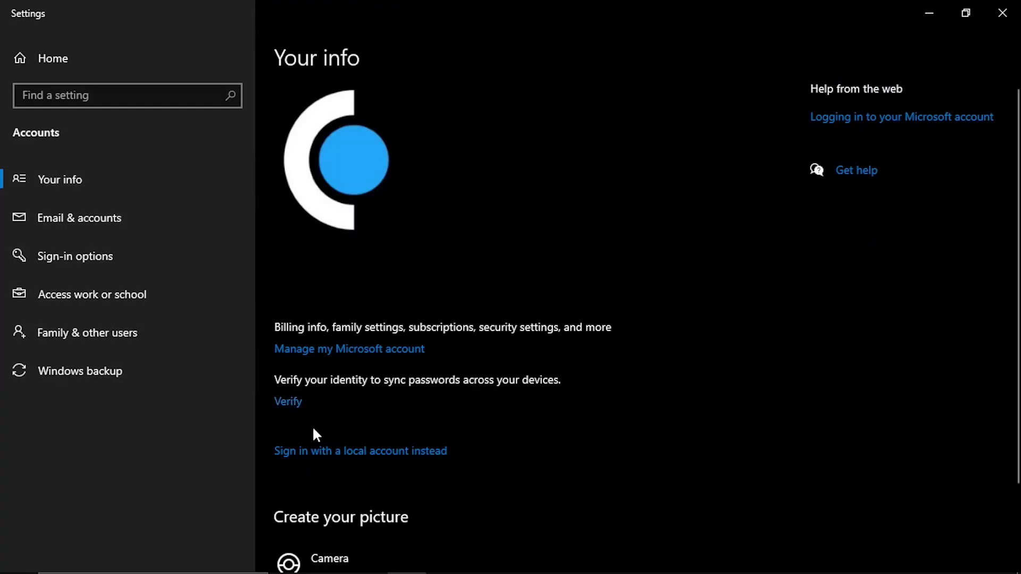
# - Switch from the Microsoft account to a local account, entering the account password for verification and leaving the new password fields blank
pyautogui.click(326, 453)
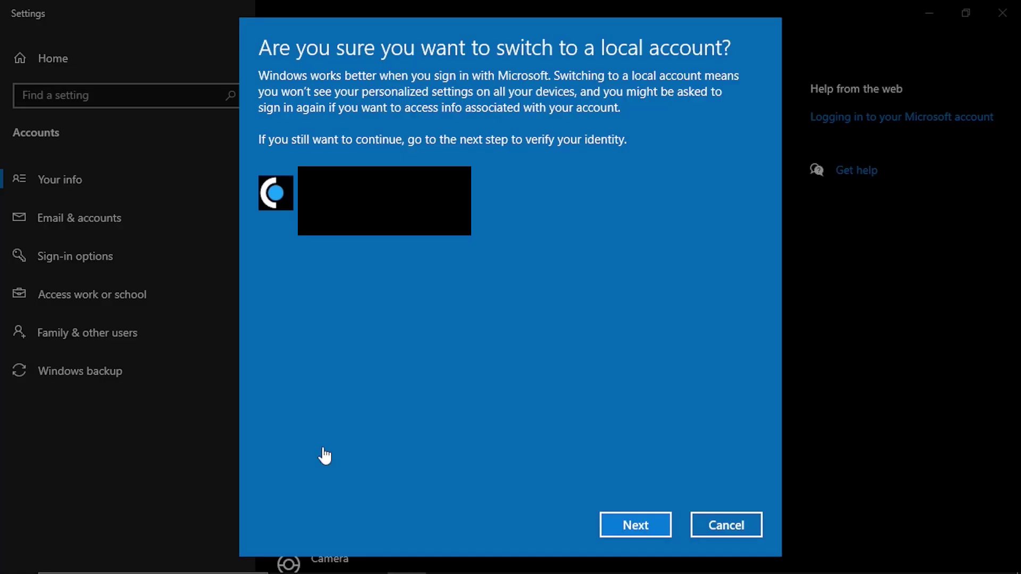
pyautogui.click(656, 530)
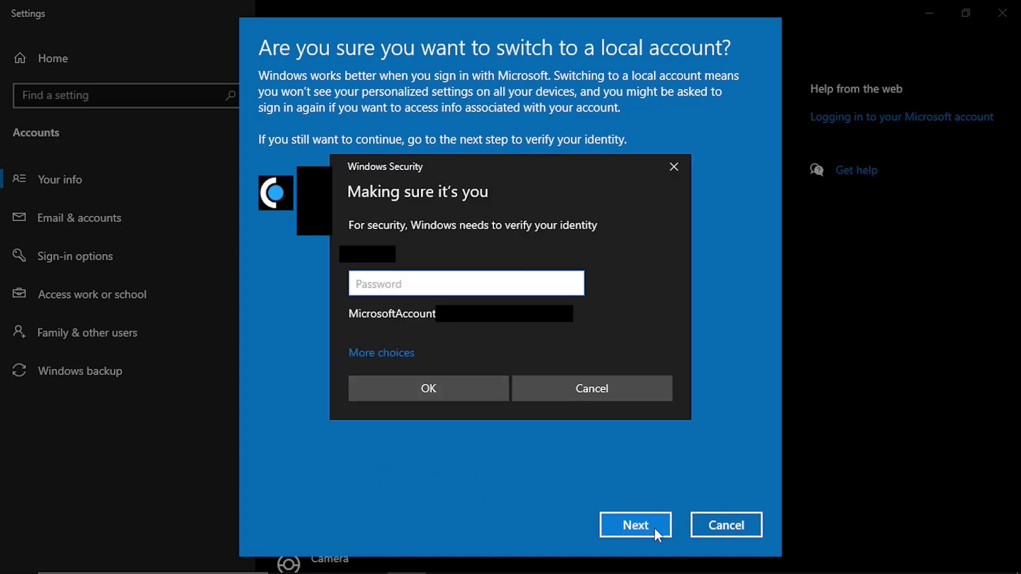
pyautogui.write('••')
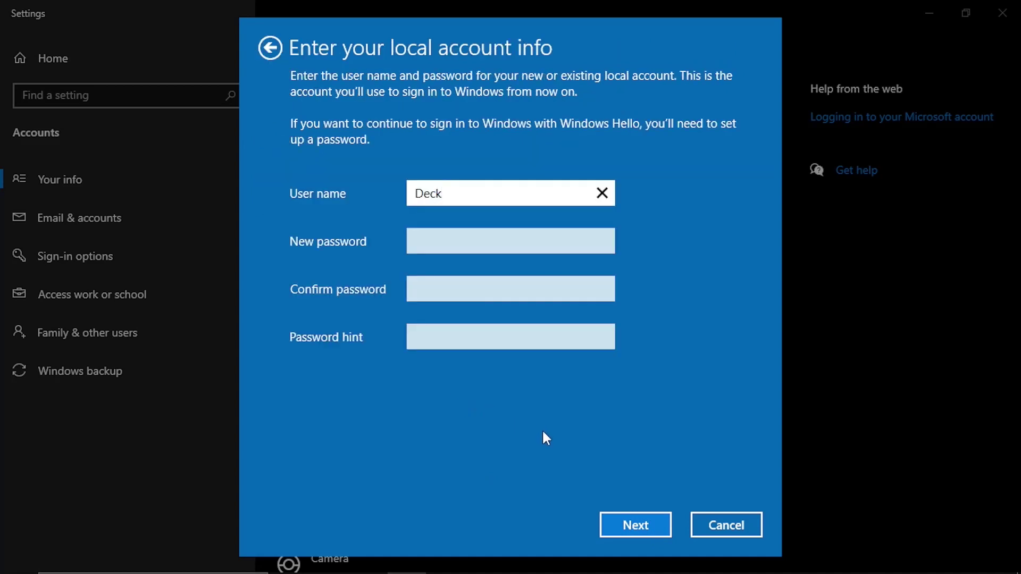
pyautogui.click(631, 515)
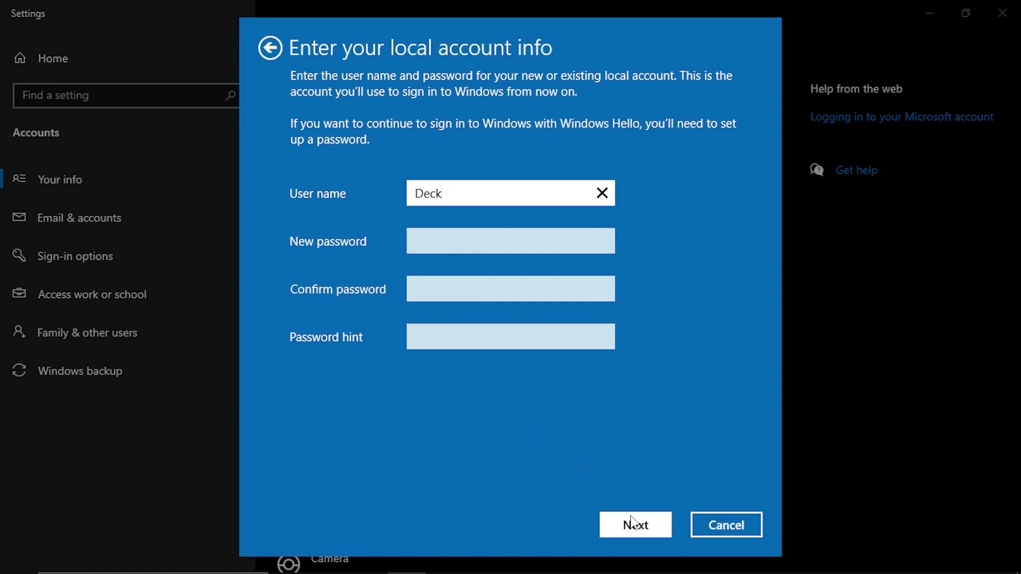
pyautogui.click(634, 524)
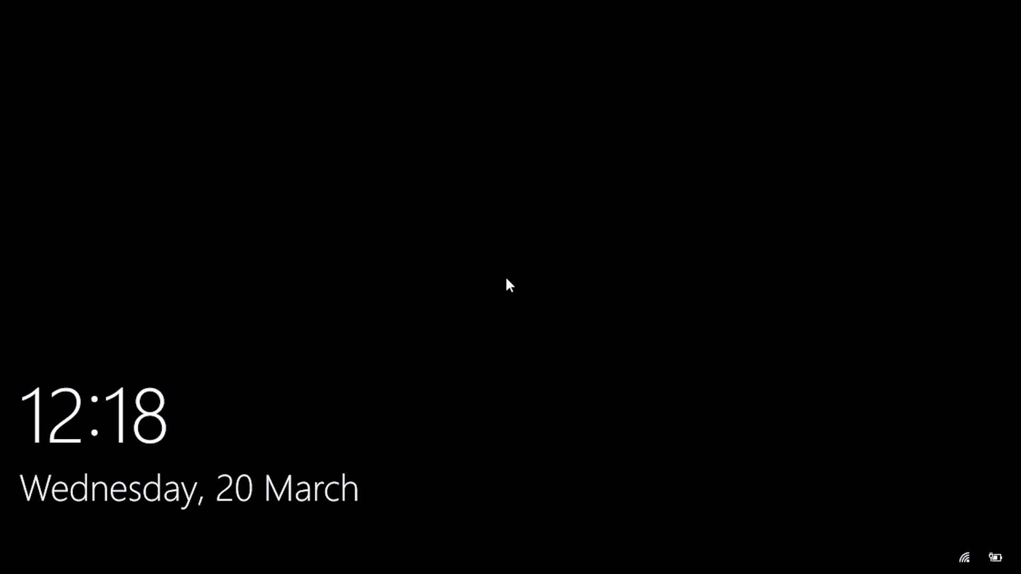
# - Sign back in to Windows with the local account and open the Sign-in options settings
pyautogui.click(508, 285)
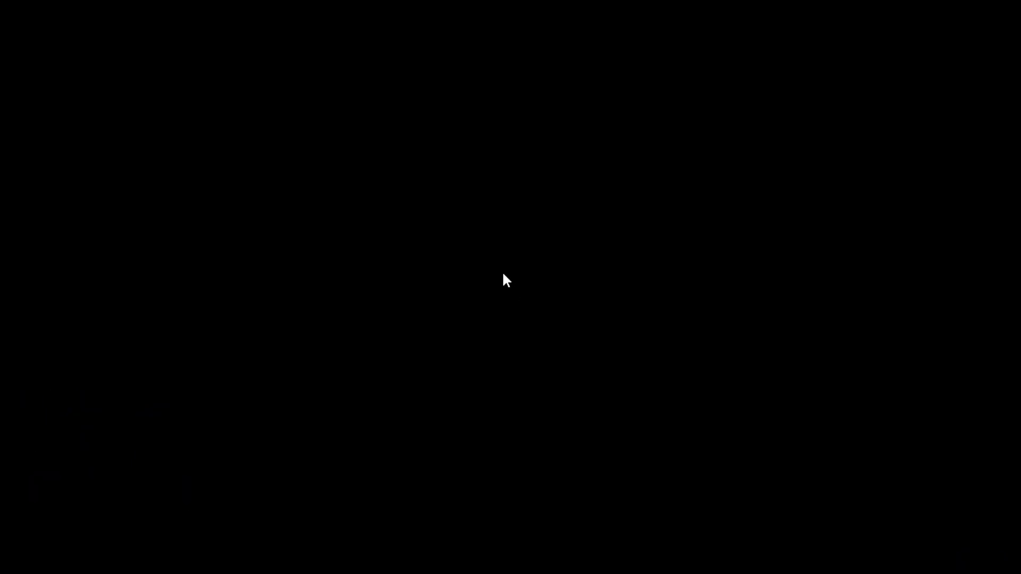
pyautogui.click(509, 343)
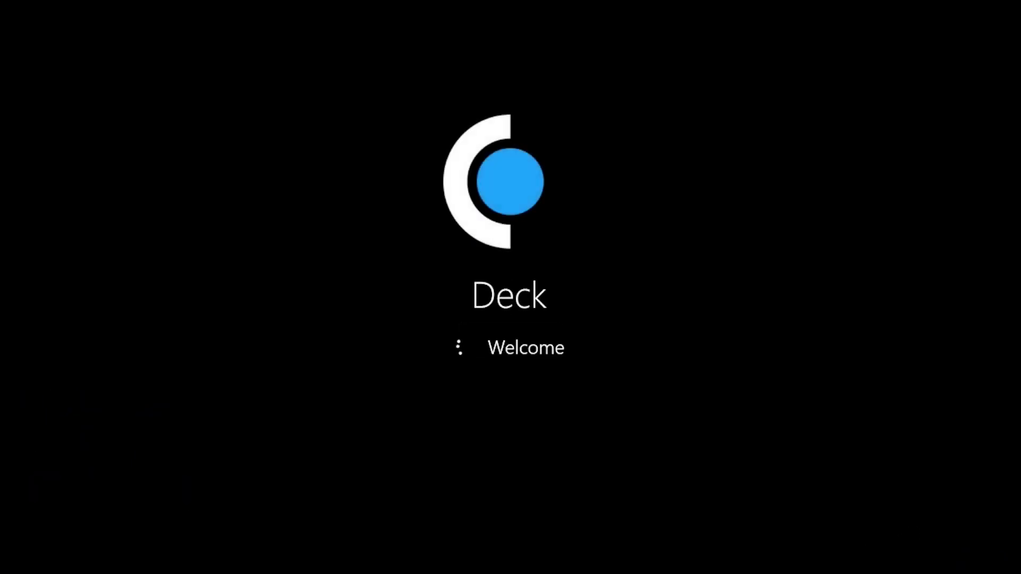
pyautogui.click(126, 558)
pyautogui.write('sign-in options')
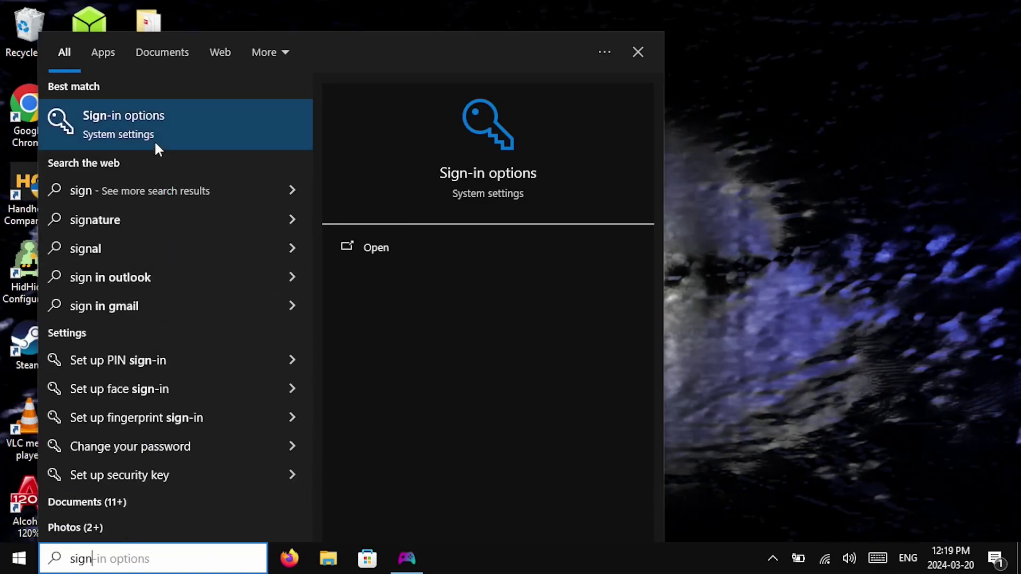
pyautogui.click(155, 143)
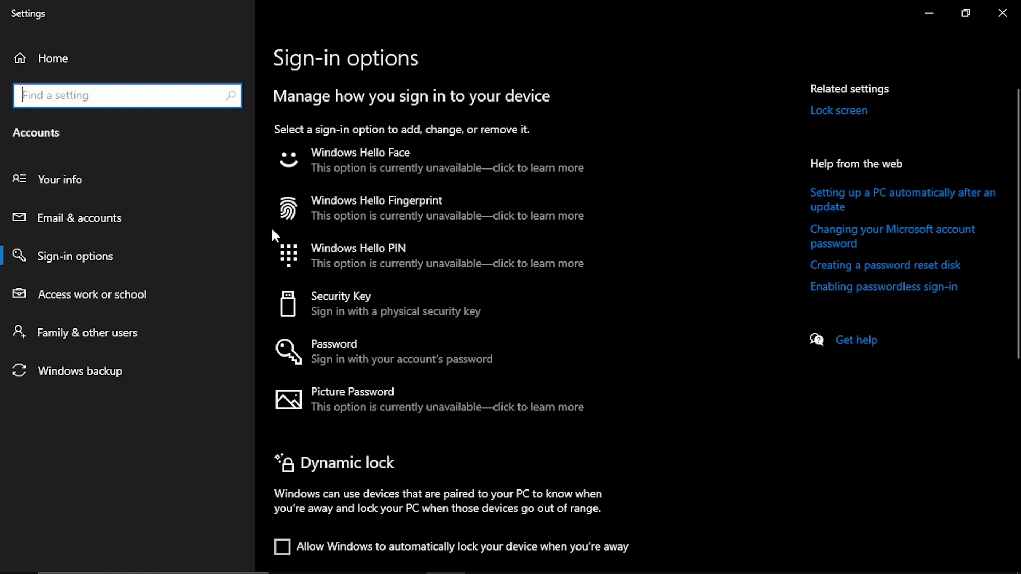
# - Add a password to the local account by filling in the new password field and finishing the setup
pyautogui.click(352, 345)
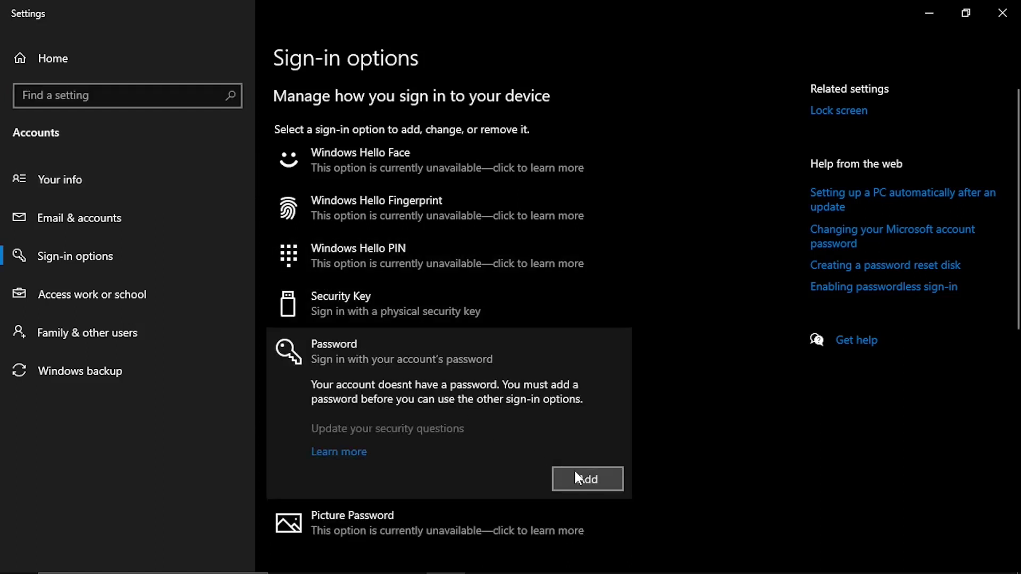
pyautogui.click(573, 471)
pyautogui.write('1')
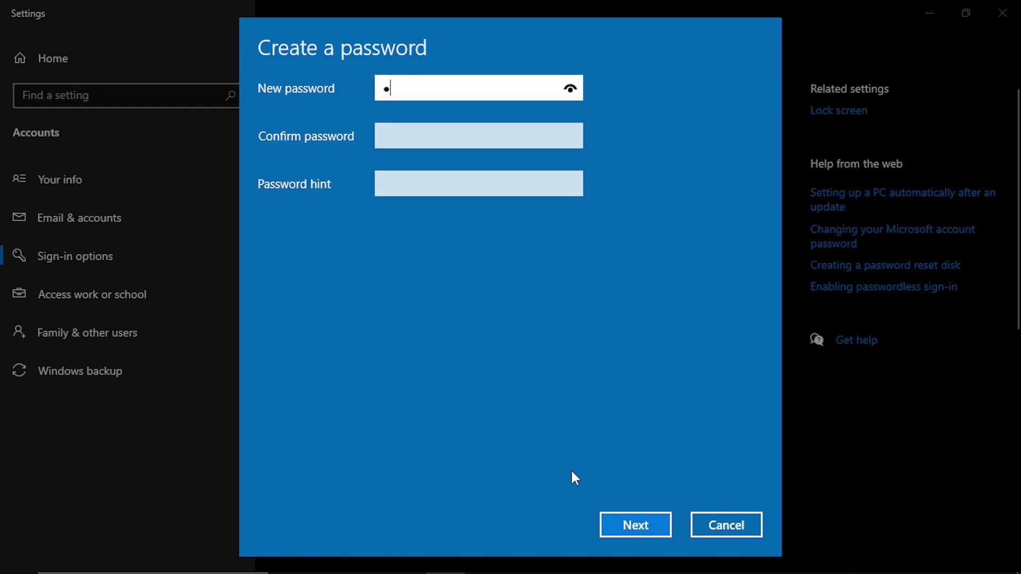
pyautogui.click(628, 516)
pyautogui.click(627, 516)
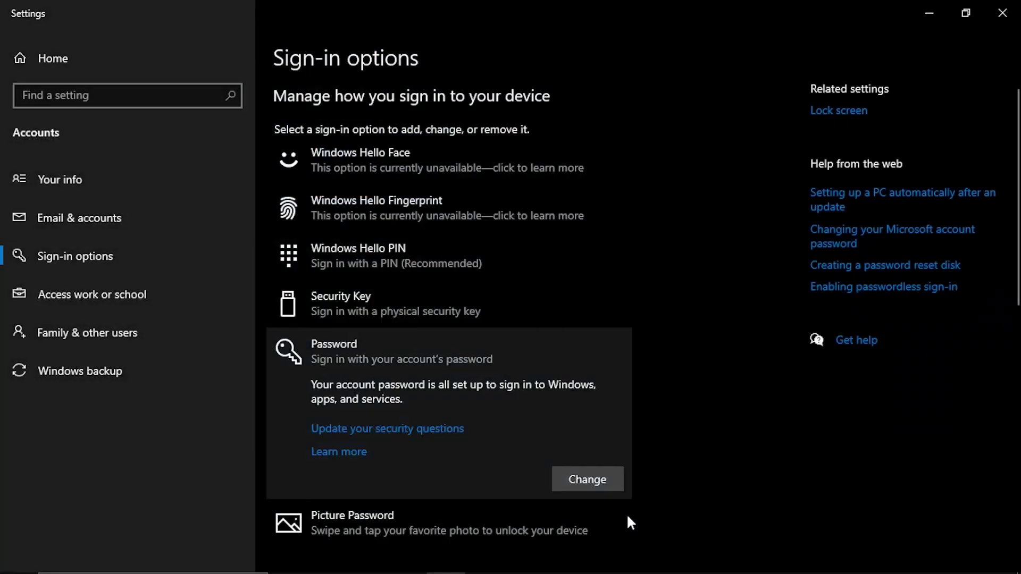
# - Set the Require sign-in option for returning after being away to Never
pyautogui.scroll(-5, 631, 415)
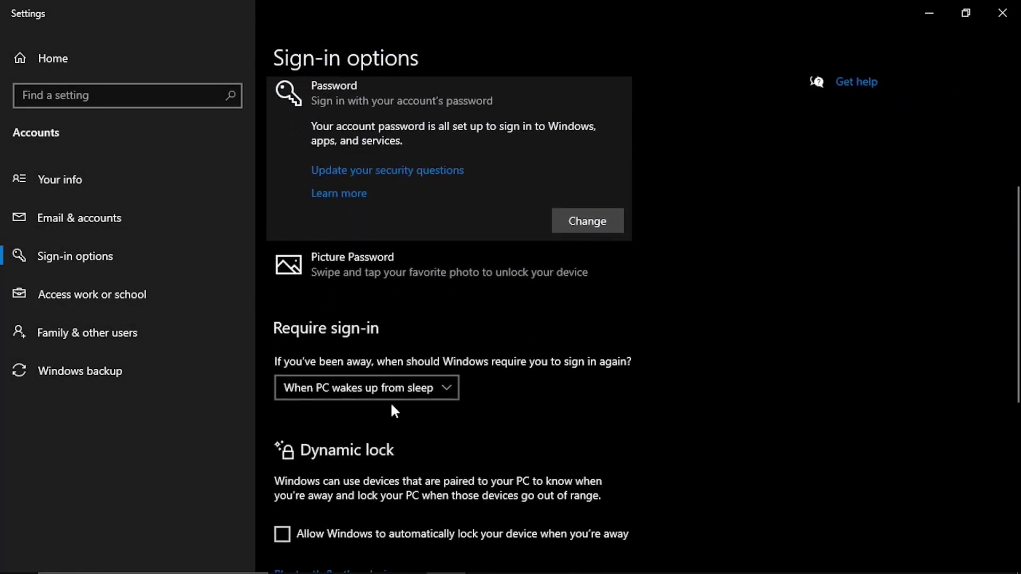
pyautogui.click(387, 393)
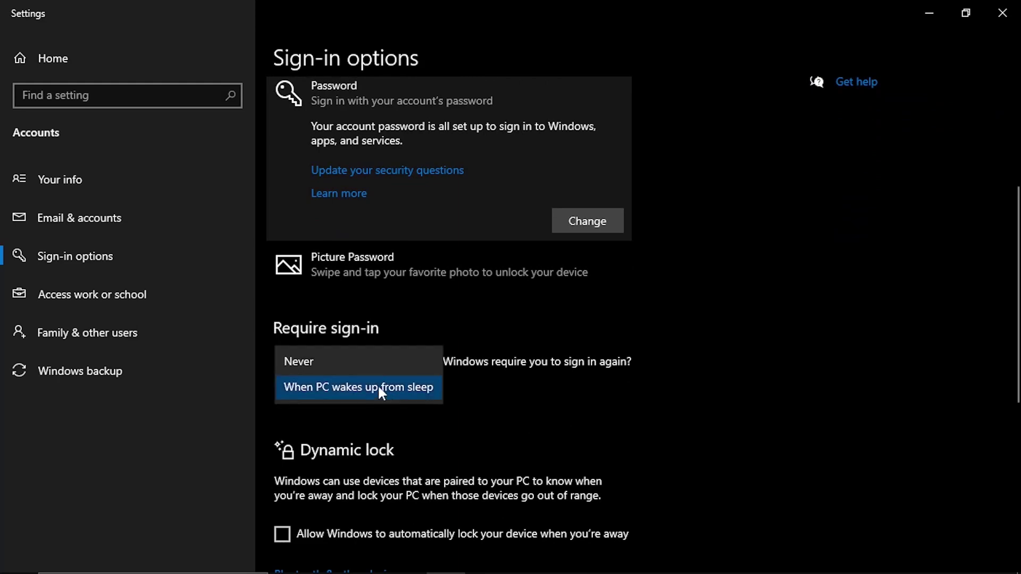
pyautogui.click(358, 366)
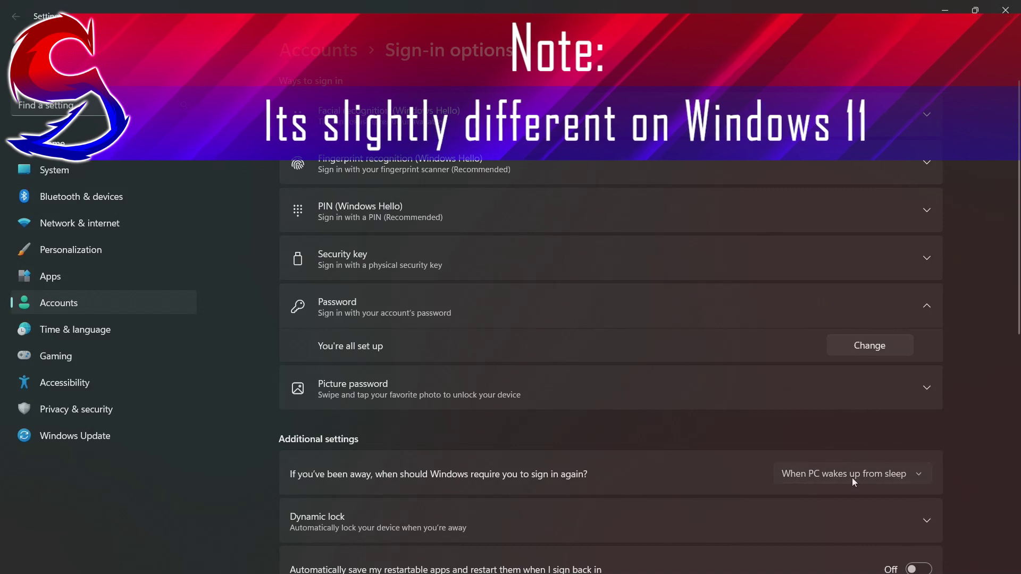
# - On Windows 11, set the additional sign-in setting for when you've been away to Never, verifying with the account password
pyautogui.click(852, 476)
pyautogui.click(870, 451)
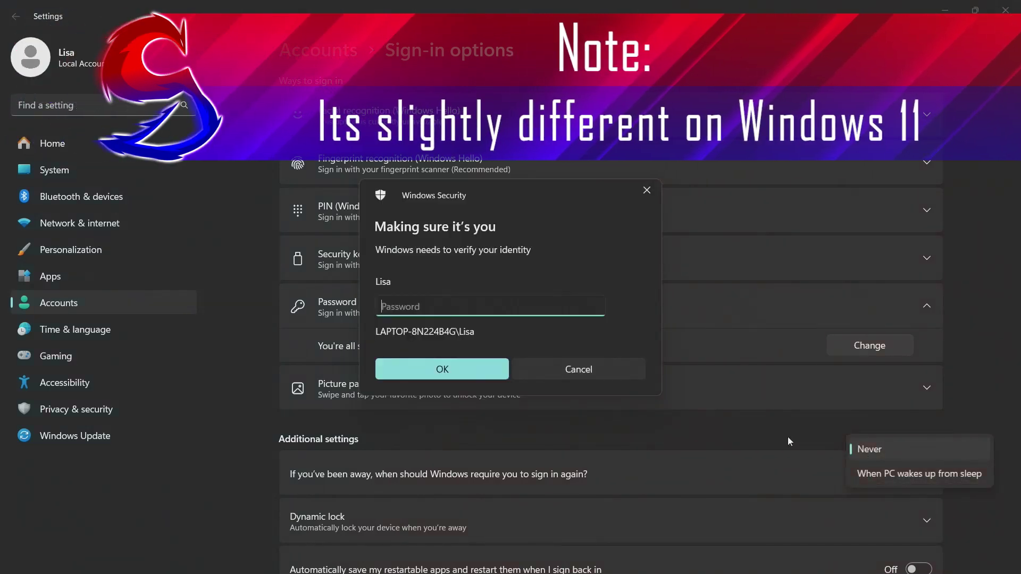
pyautogui.write('a')
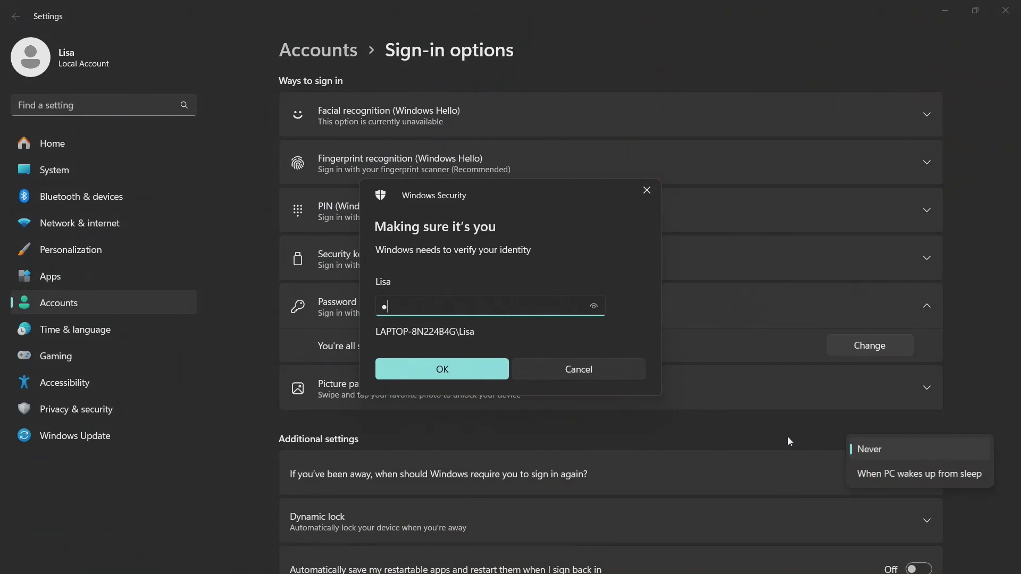
pyautogui.press('Return')
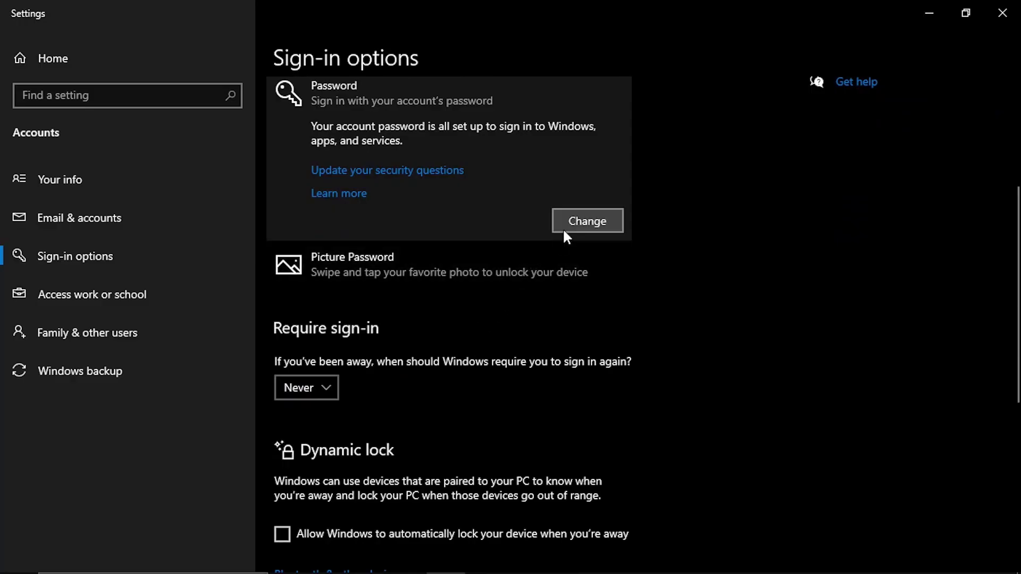
# - Remove the local account's password by confirming the current password and leaving the new password fields blank, and close Settings
pyautogui.click(568, 229)
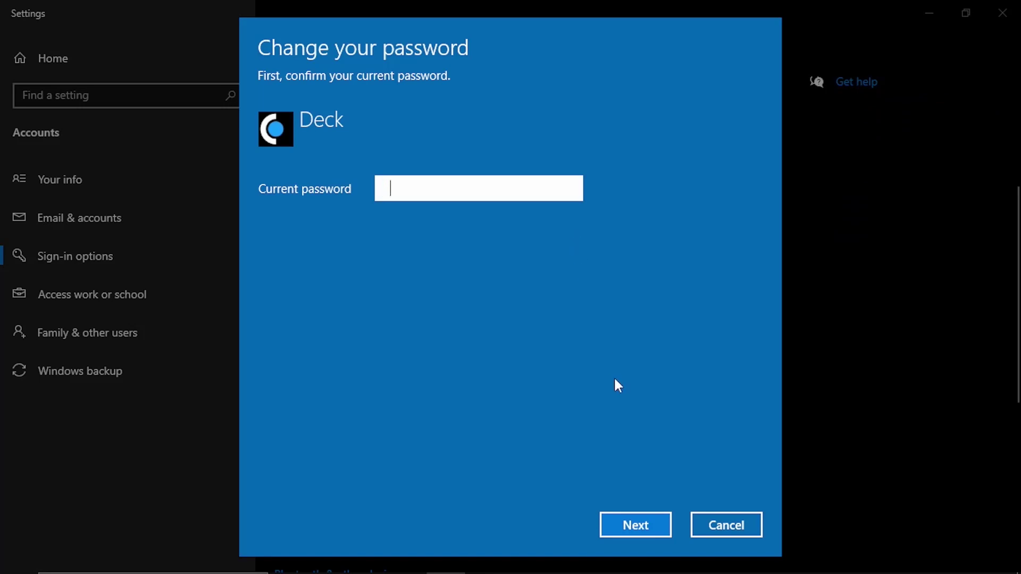
pyautogui.write('a')
pyautogui.click(628, 522)
pyautogui.click(628, 520)
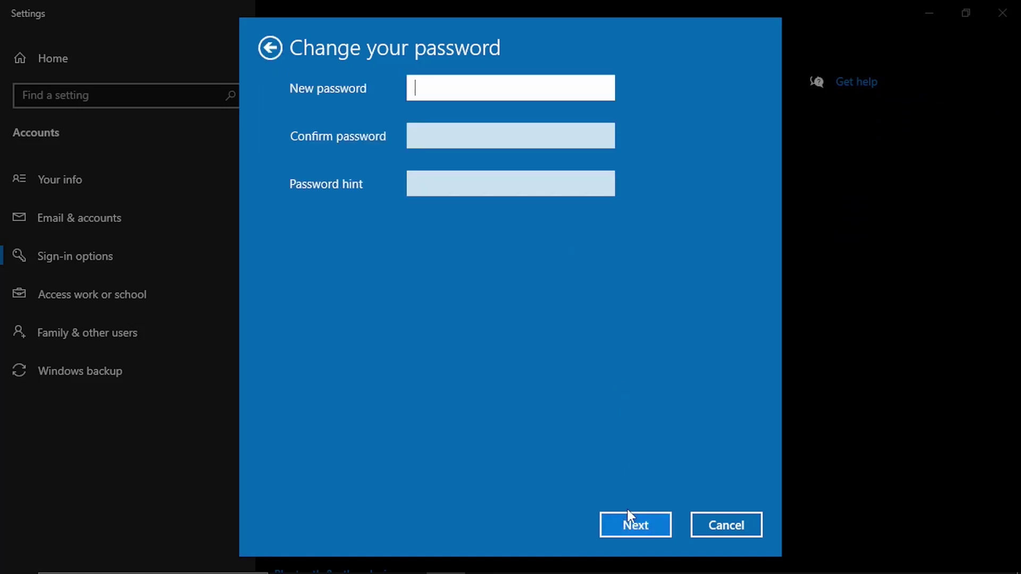
pyautogui.click(630, 524)
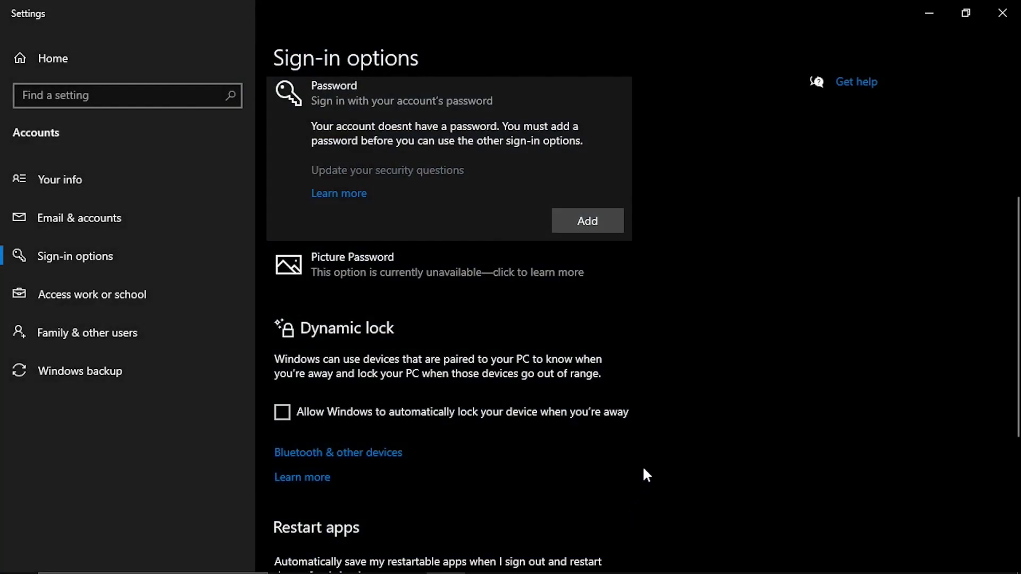
pyautogui.click(994, 21)
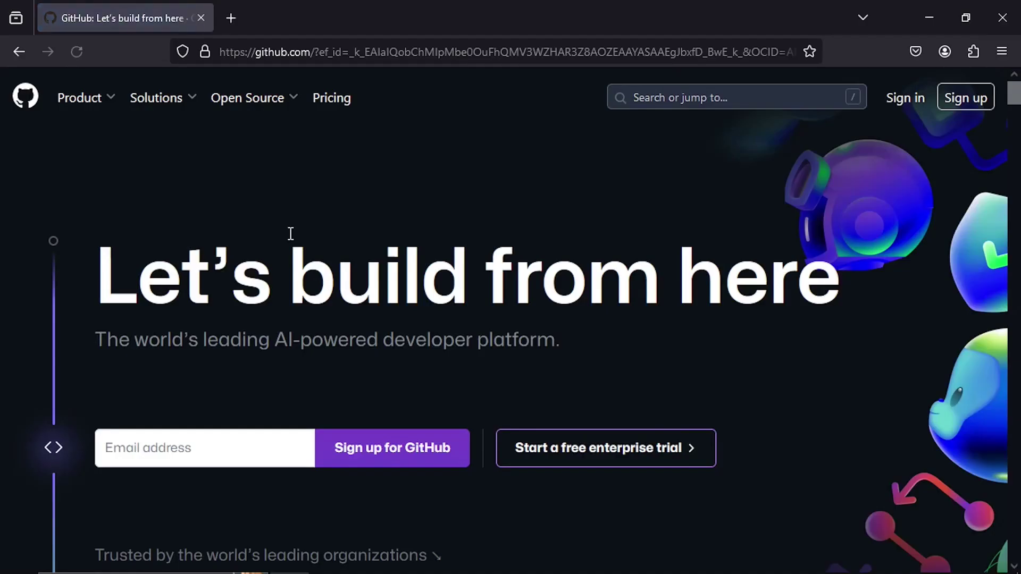
# - In Firefox, search GitHub for windowshandheldmod
pyautogui.click(650, 98)
pyautogui.write('wind')
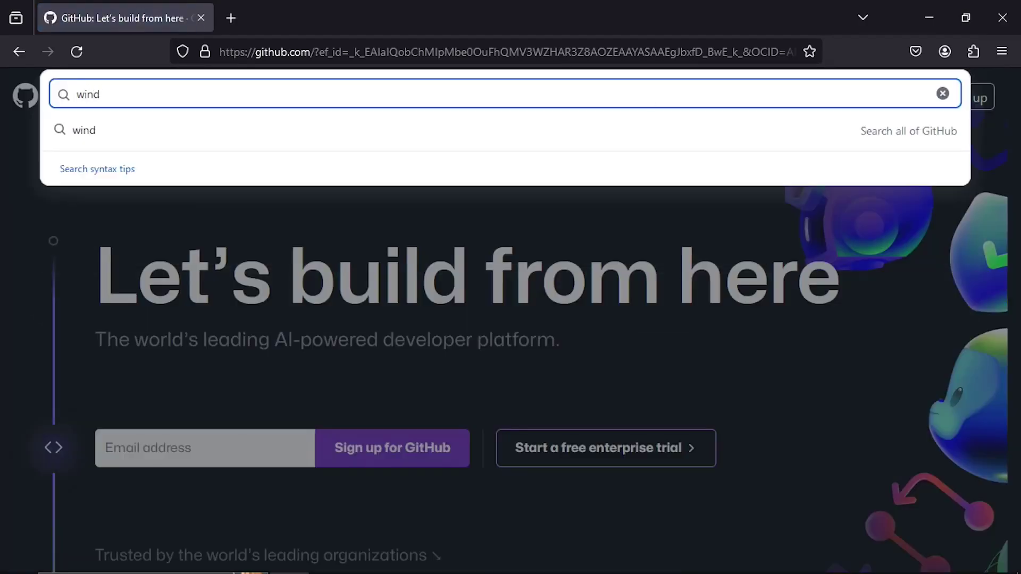
pyautogui.write('owshandl')
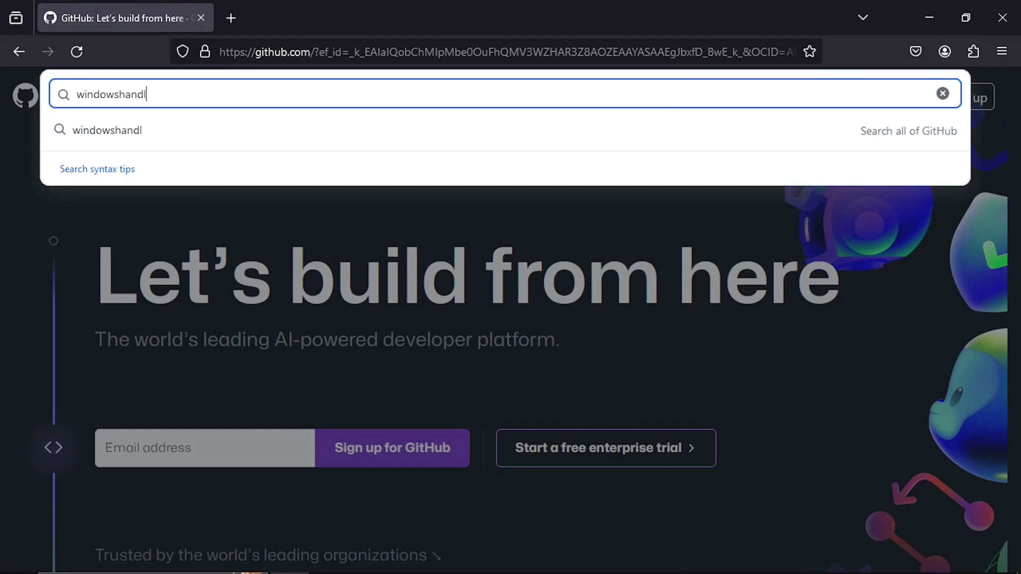
pyautogui.write('eldmod')
pyautogui.press('Return')
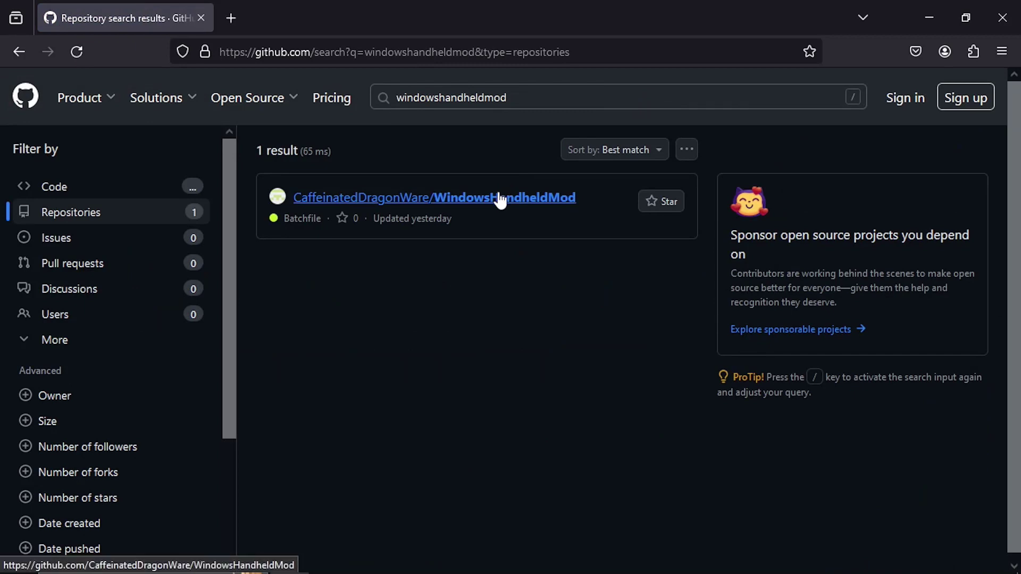
# - Open the CaffeinatedDragonWare/WindowsHandheldMod repository and download it as a ZIP
pyautogui.click(500, 200)
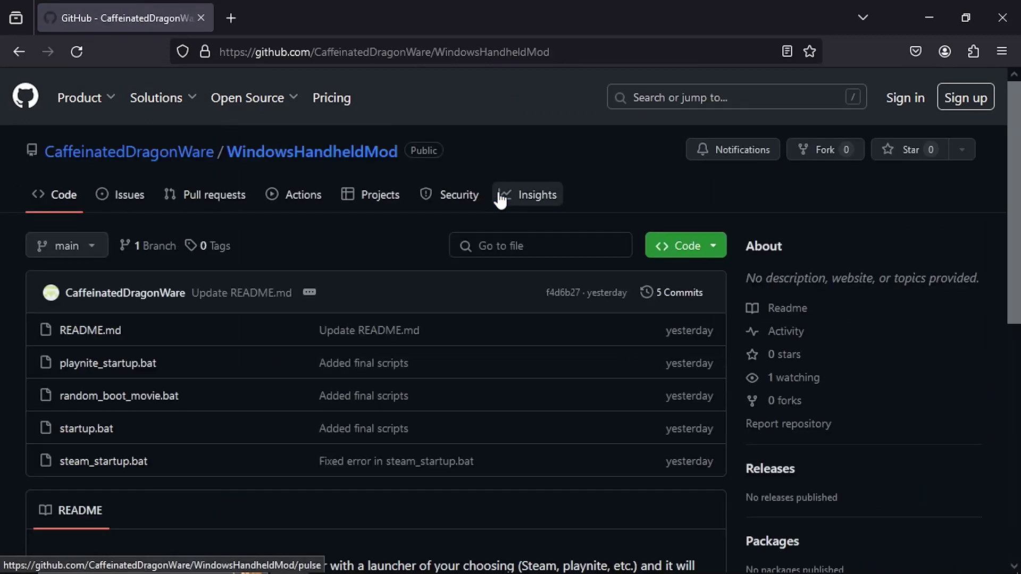
pyautogui.click(691, 247)
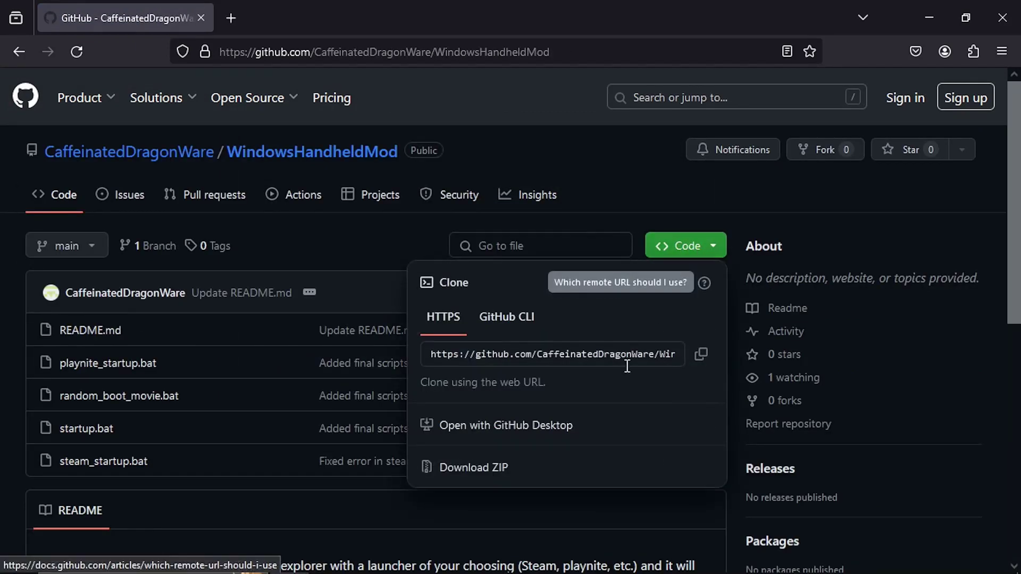
pyautogui.click(519, 458)
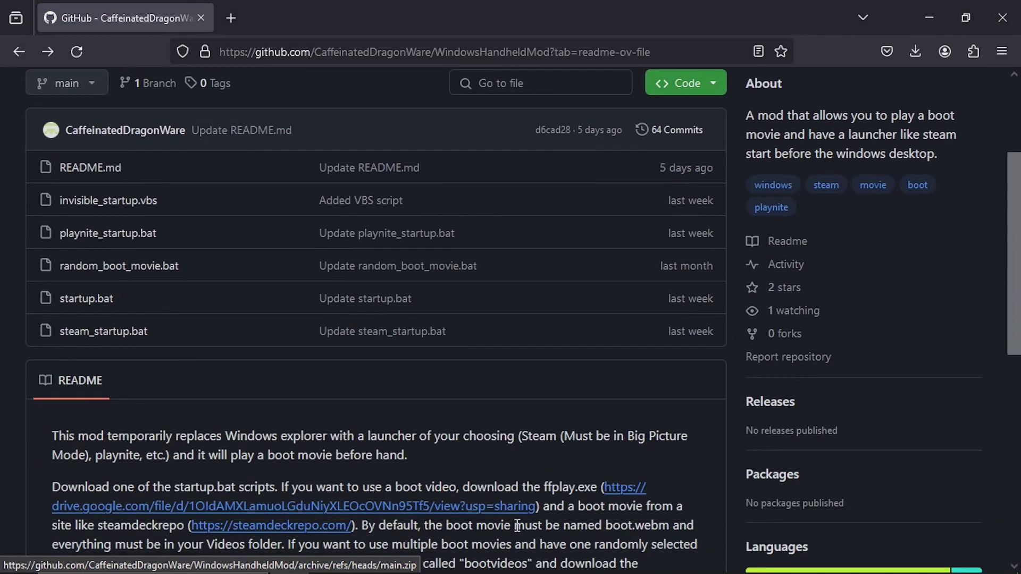
# - Open the README's ffplay Google Drive link in a new tab and download ffplay.zip despite the missing virus scan
pyautogui.scroll(-2, 488, 484)
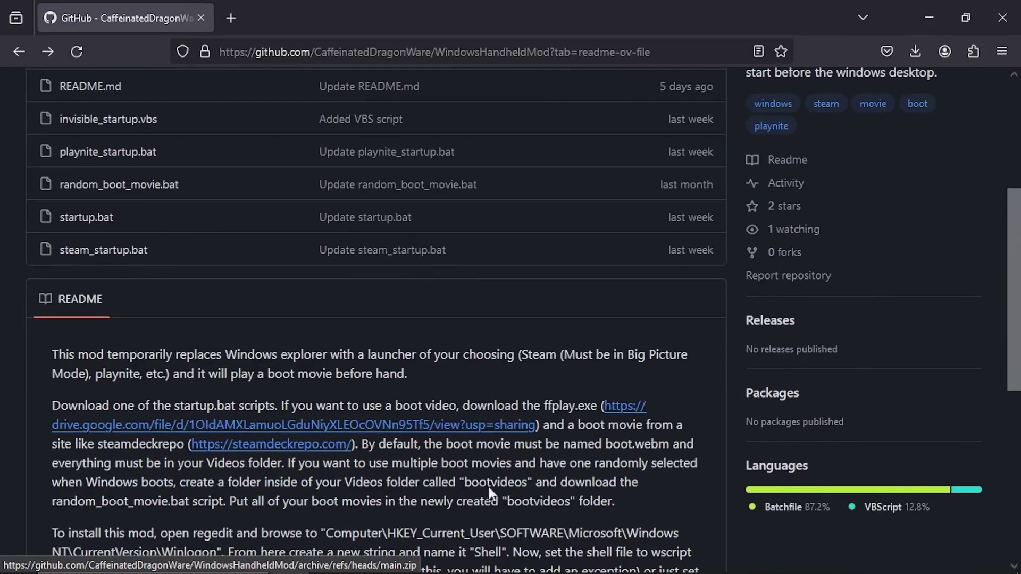
pyautogui.rightClick(476, 433)
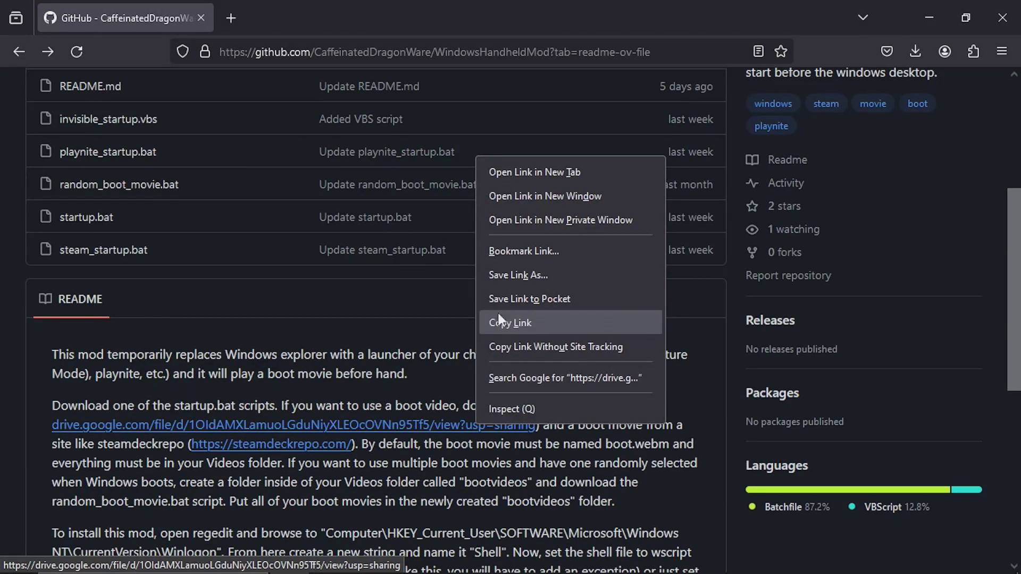
pyautogui.click(532, 173)
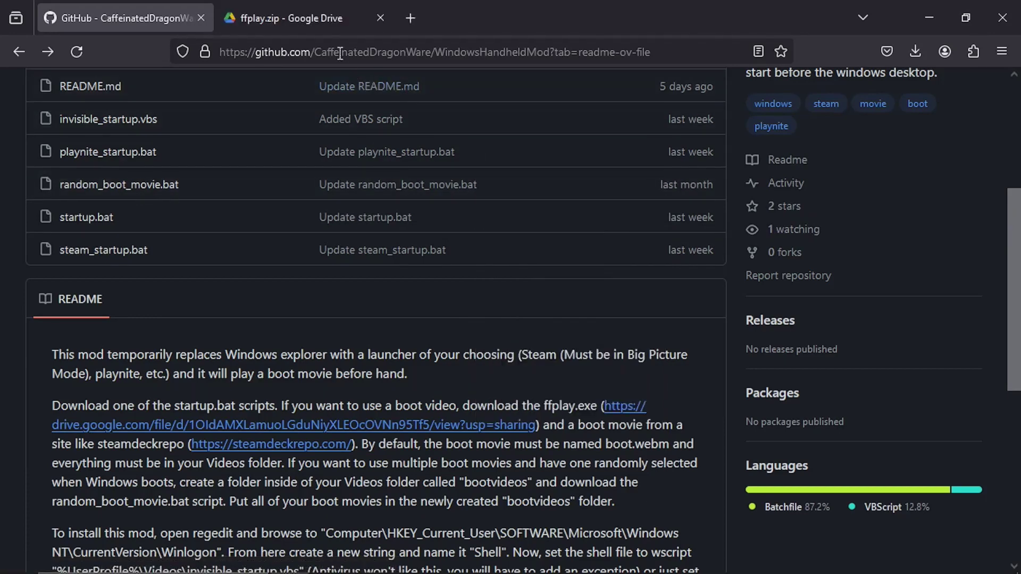
pyautogui.click(317, 23)
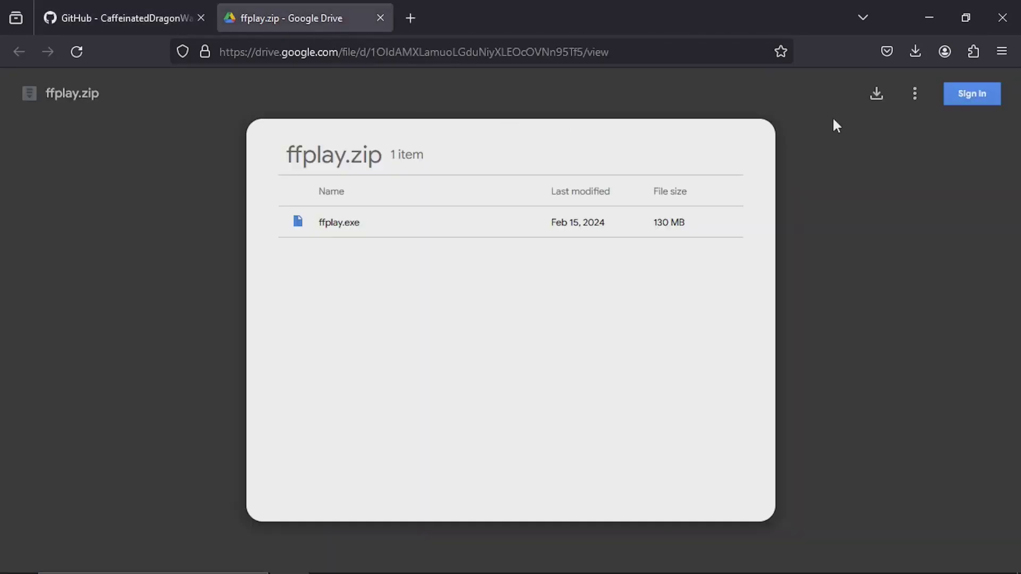
pyautogui.click(876, 95)
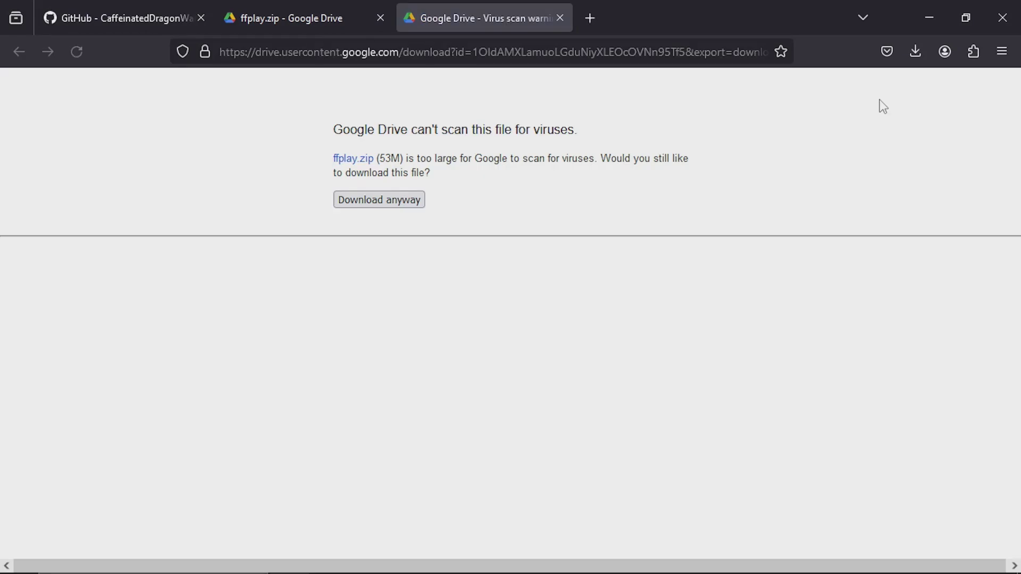
pyautogui.click(411, 201)
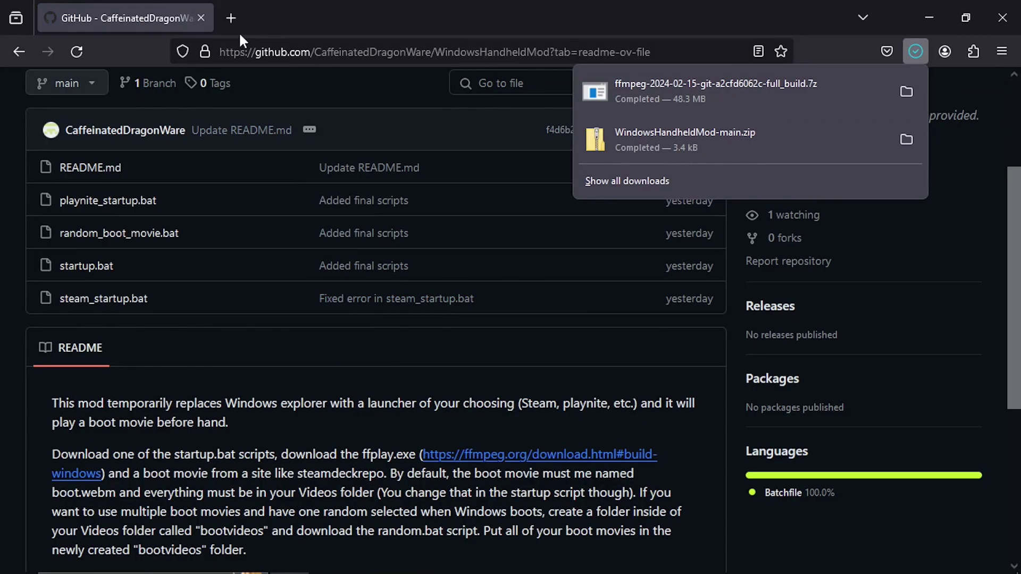
# - Search the web for 7zip in a new tab and download the 7-Zip 24.01 beta .exe installer for 64-bit Windows x64
pyautogui.click(232, 26)
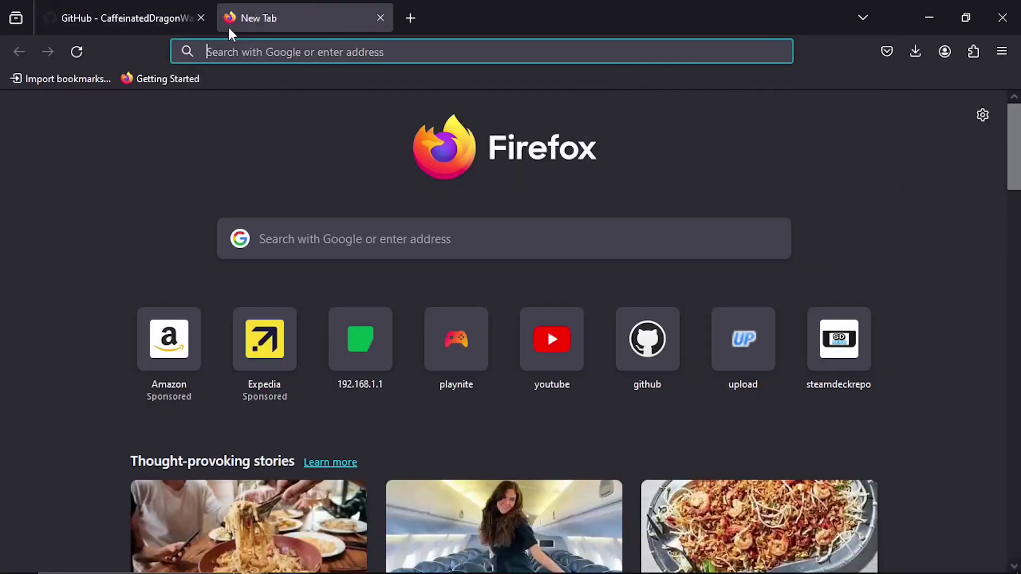
pyautogui.write('7zip')
pyautogui.press('Return')
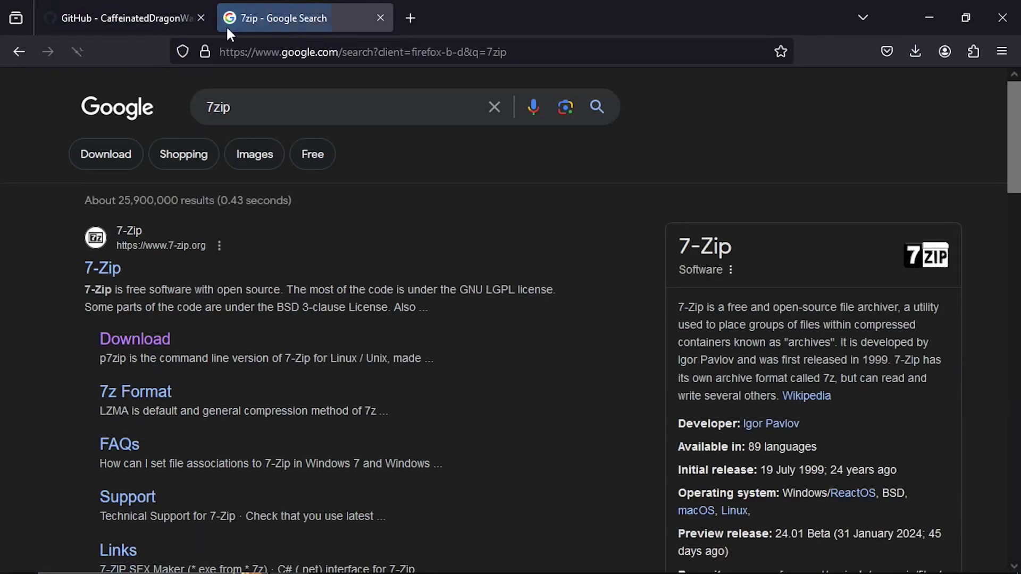
pyautogui.click(139, 338)
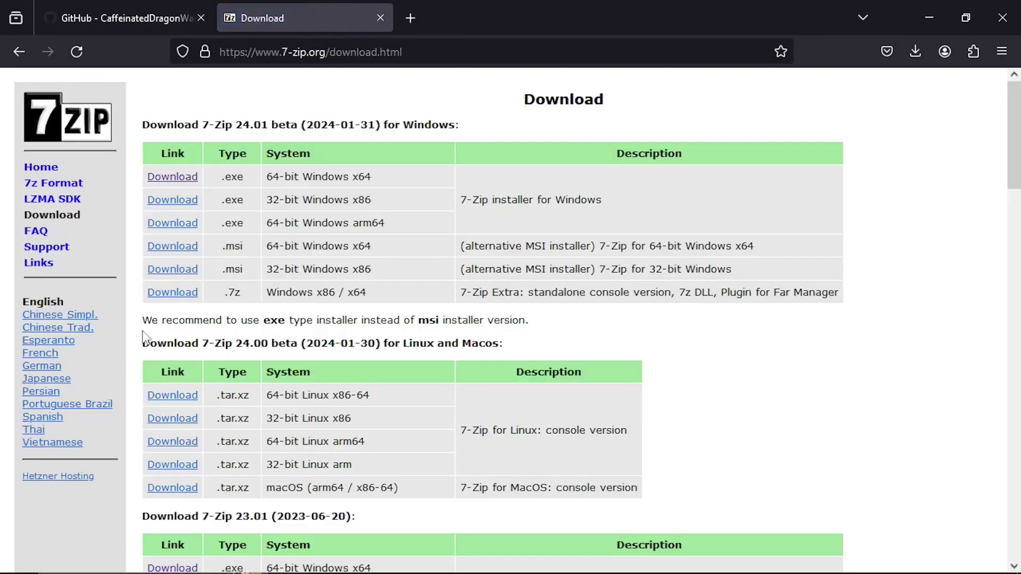
pyautogui.click(180, 180)
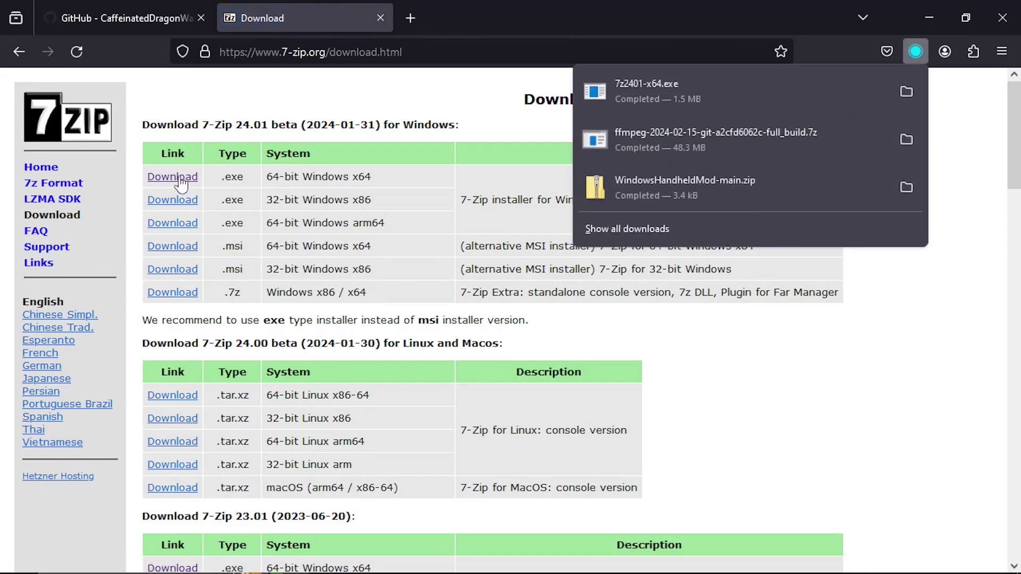
# - Search Google for steamdeckrepo in a new tab and open the Steam Deck Repo: Boot Videos site
pyautogui.click(409, 27)
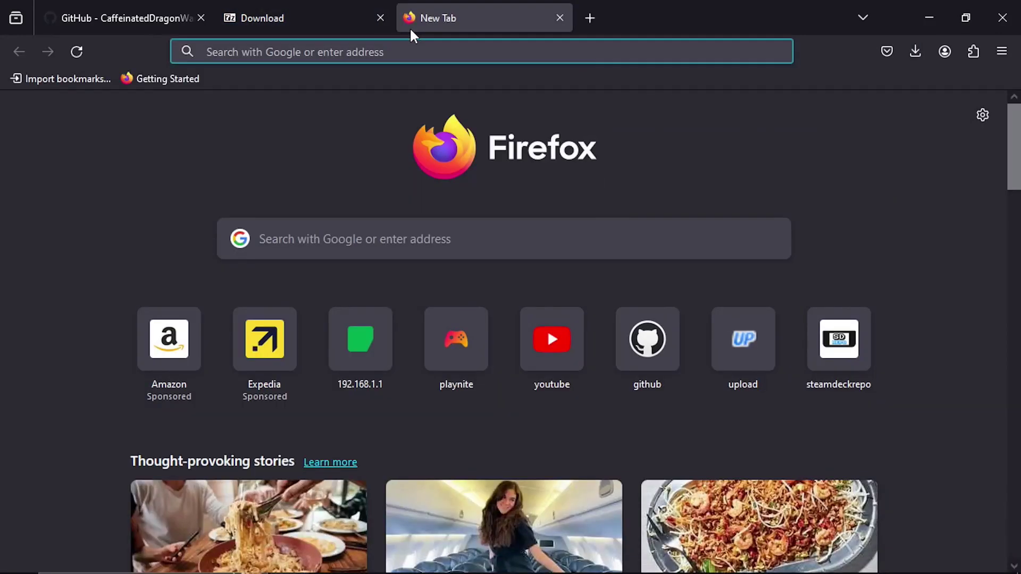
pyautogui.write('steamdeckrepo')
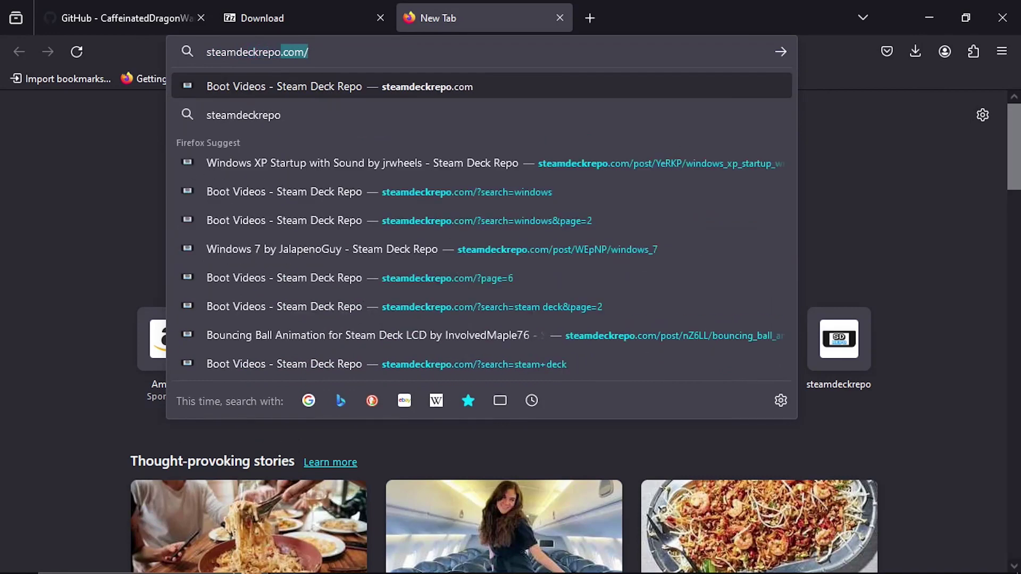
pyautogui.press('BackSpace')
pyautogui.press('Down')
pyautogui.press('Return')
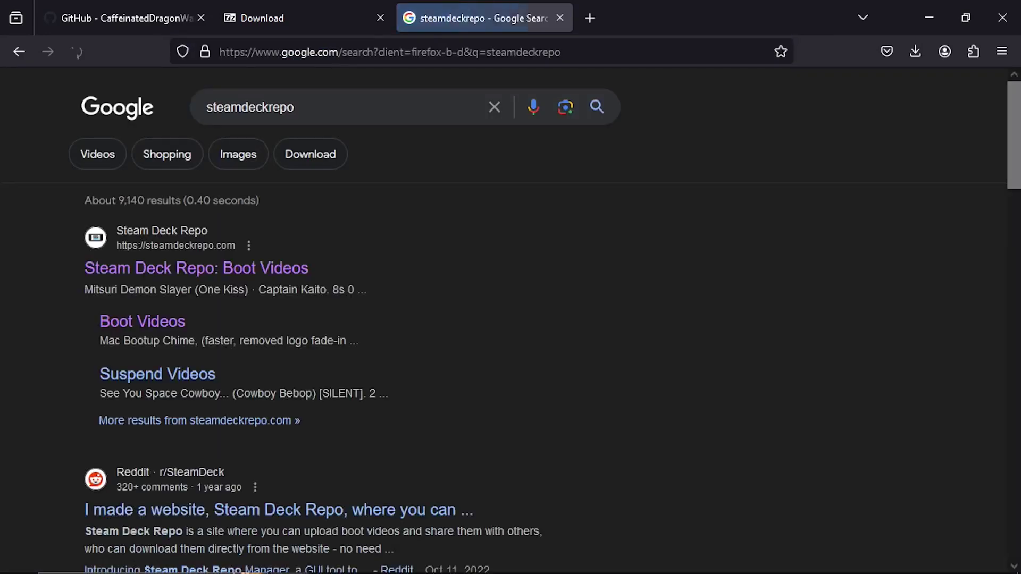
pyautogui.click(266, 266)
# - Search the boot videos for windows, open the Windows 7 boot video and play its preview
pyautogui.click(177, 420)
pyautogui.write('windows')
pyautogui.press('Return')
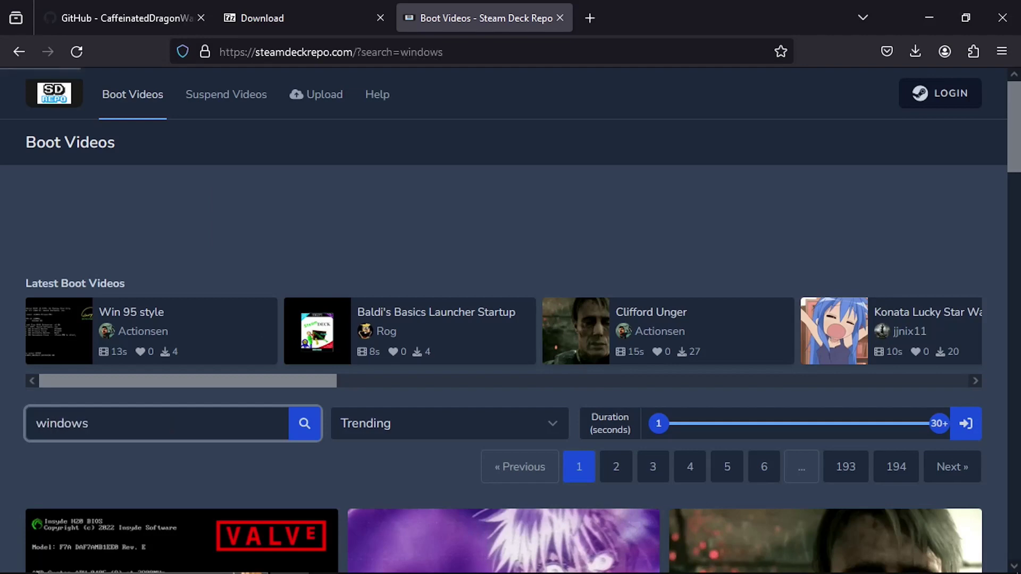
pyautogui.scroll(-5, 190, 406)
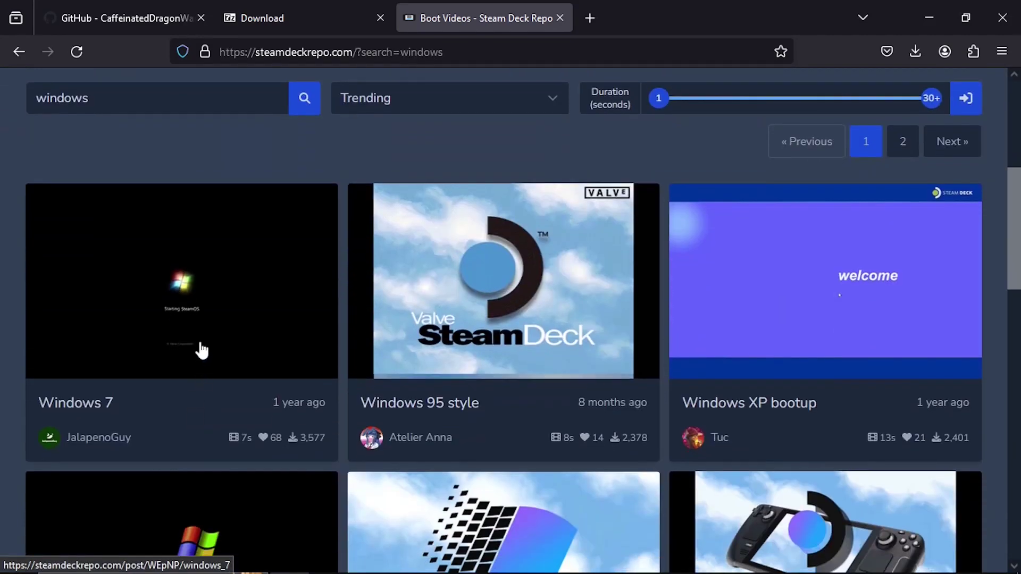
pyautogui.click(200, 333)
pyautogui.scroll(-3, 234, 340)
pyautogui.scroll(-2, 270, 356)
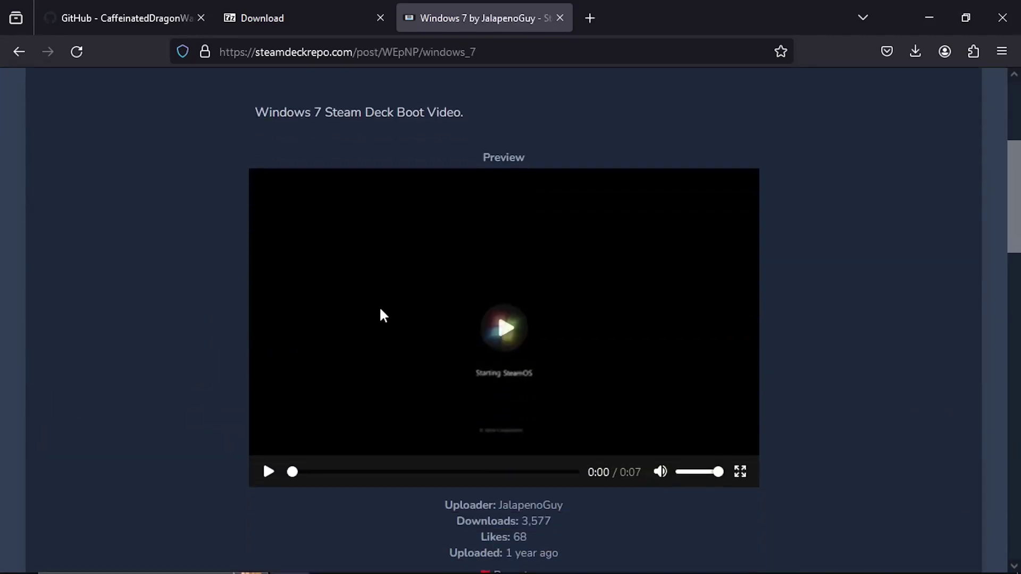
pyautogui.click(382, 307)
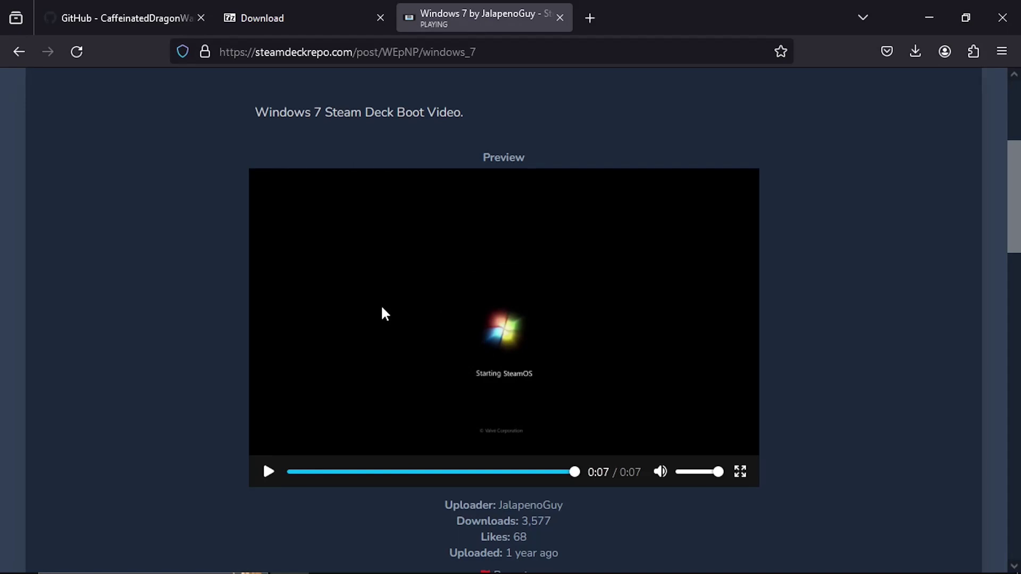
# - Save the Windows 7 boot video to the Downloads folder as boot.webm
pyautogui.rightClick(381, 308)
pyautogui.click(448, 246)
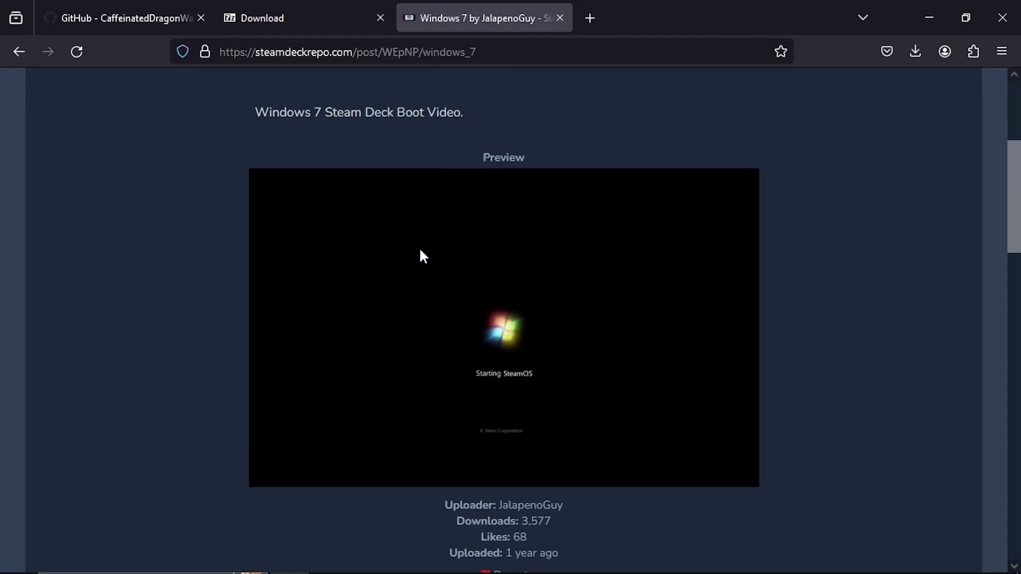
pyautogui.click(320, 300)
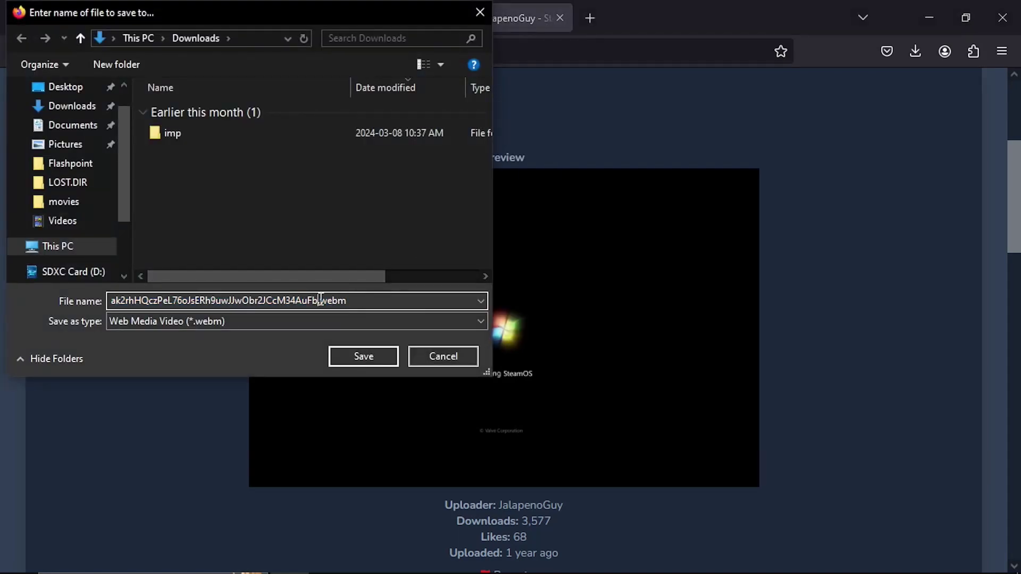
pyautogui.press('BackSpace')
pyautogui.press('BackSpace')
pyautogui.press('BackSpace')
pyautogui.press('BackSpace')
pyautogui.press('BackSpace')
pyautogui.press('BackSpace')
pyautogui.press('BackSpace')
pyautogui.press('BackSpace')
pyautogui.press('BackSpace')
pyautogui.press('BackSpace')
pyautogui.press('BackSpace')
pyautogui.press('BackSpace')
pyautogui.press('BackSpace')
pyautogui.press('BackSpace')
pyautogui.press('BackSpace')
pyautogui.press('BackSpace')
pyautogui.press('BackSpace')
pyautogui.press('BackSpace')
pyautogui.press('BackSpace')
pyautogui.press('BackSpace')
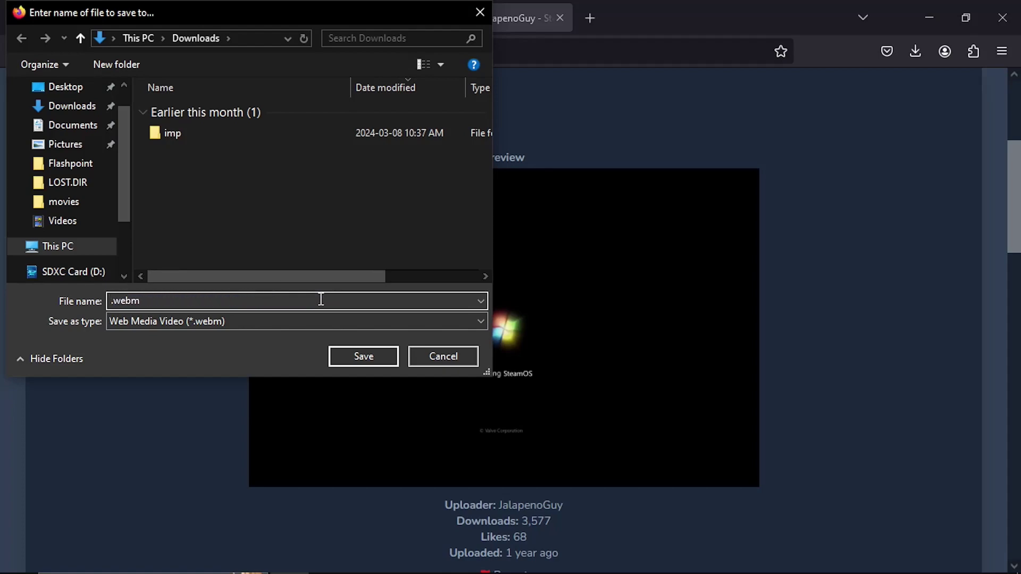
pyautogui.write('boot')
pyautogui.press('Return')
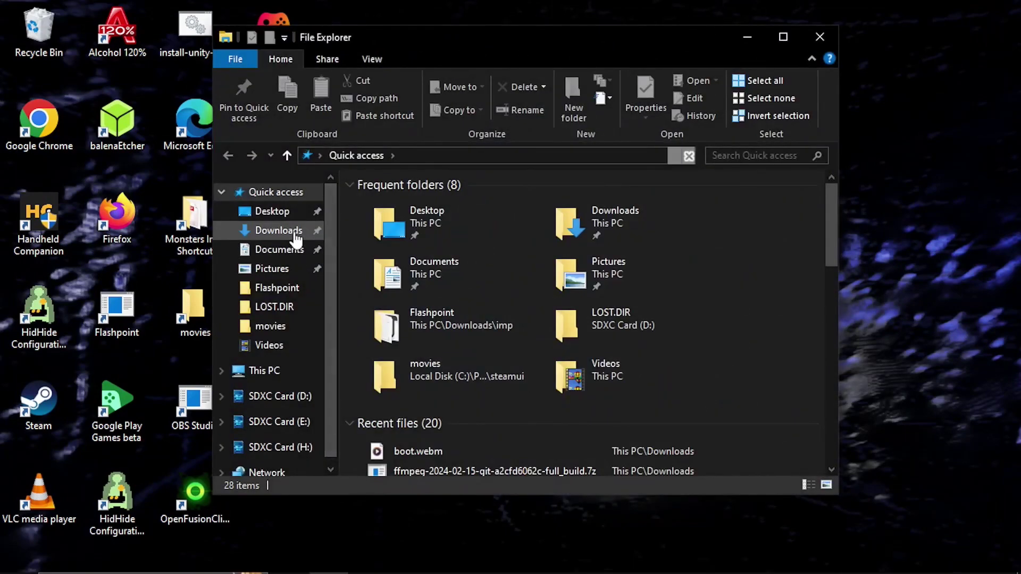
# - Install 7-Zip 24.01 (x64) in C:\Program Files\7-Zip\ by running 7z2401-x64.exe from the Downloads folder
pyautogui.click(295, 237)
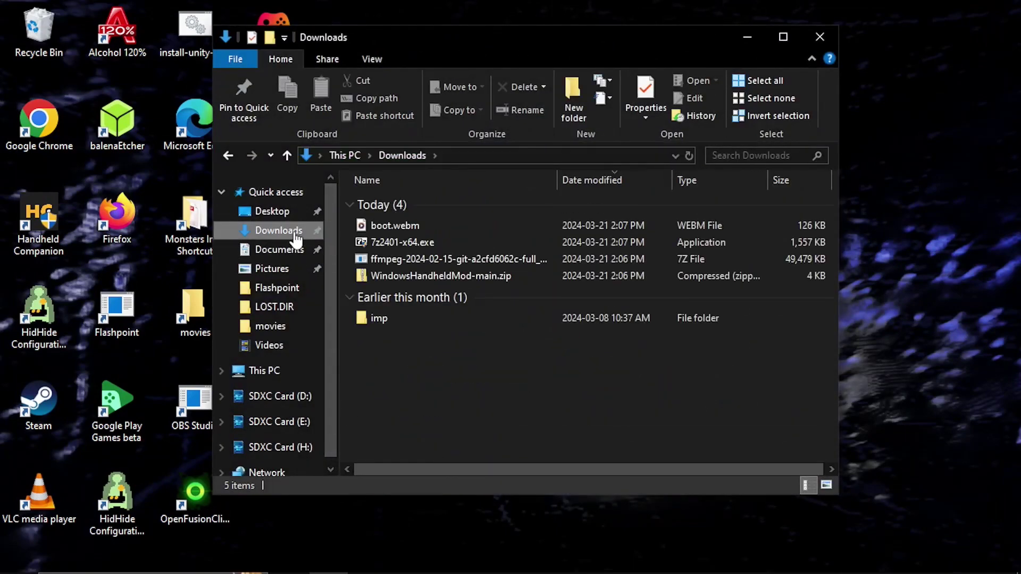
pyautogui.doubleClick(372, 242)
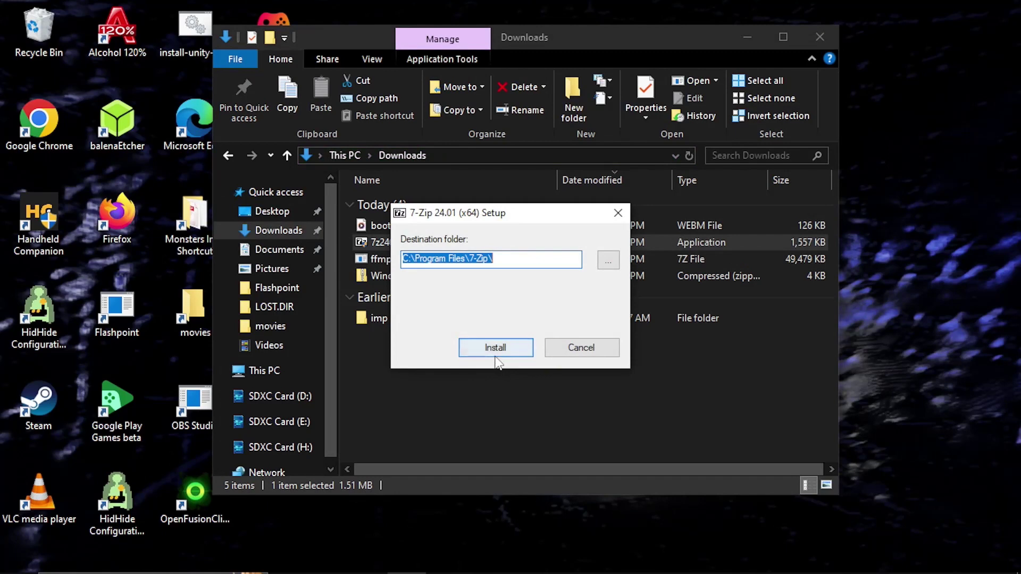
pyautogui.click(504, 352)
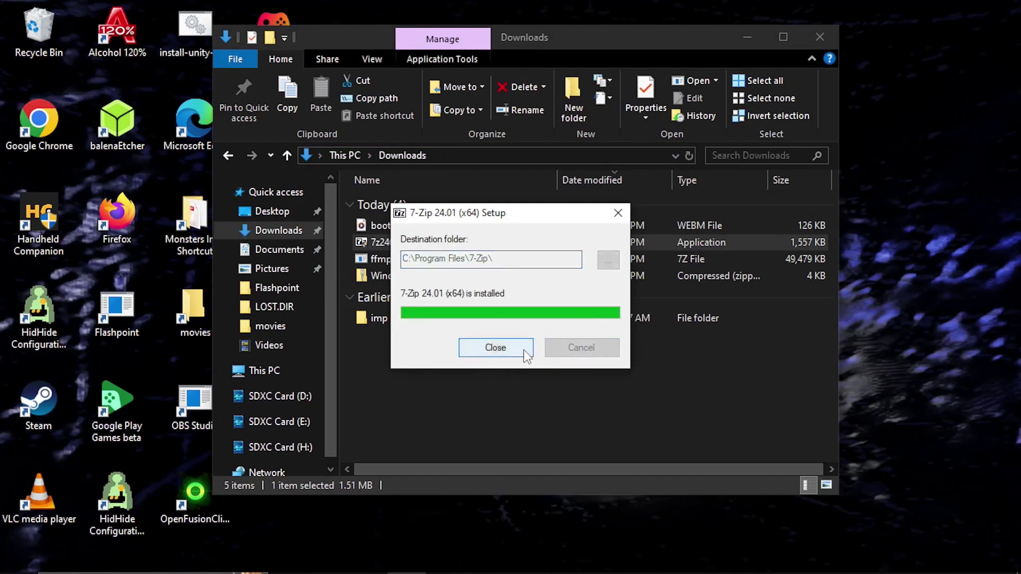
pyautogui.click(524, 351)
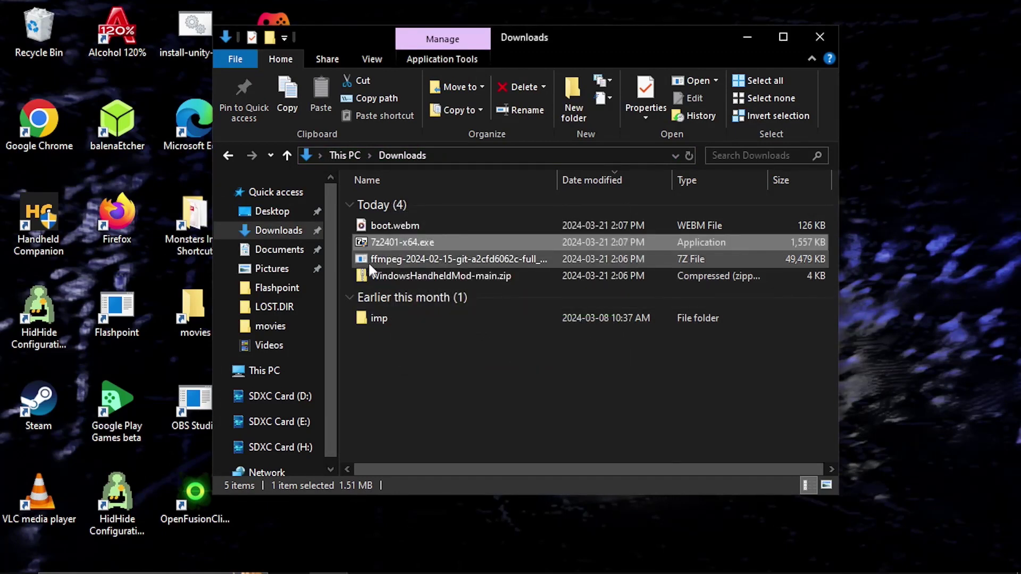
# - Extract the ffmpeg full build and WindowsHandheldMod-main archives together with 7-Zip, each into its own folder
pyautogui.moveTo(346, 257); pyautogui.dragTo(378, 273)
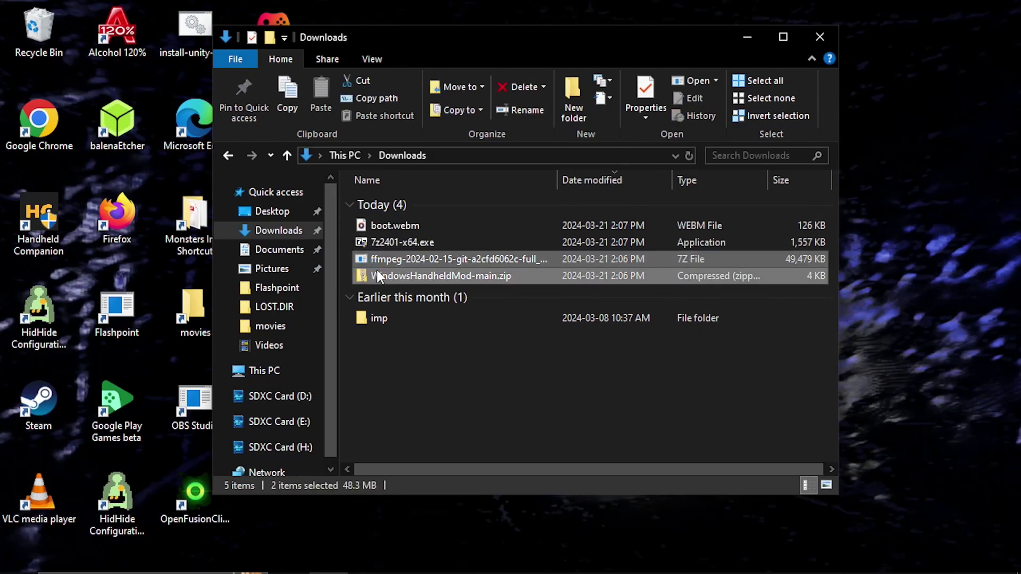
pyautogui.rightClick(378, 274)
pyautogui.moveTo(327, 339)
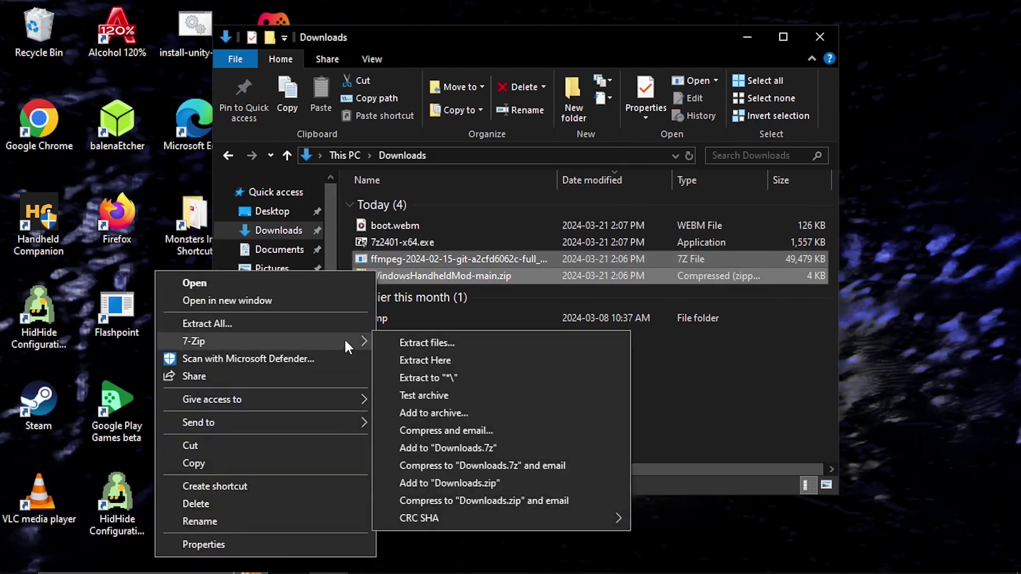
pyautogui.click(427, 375)
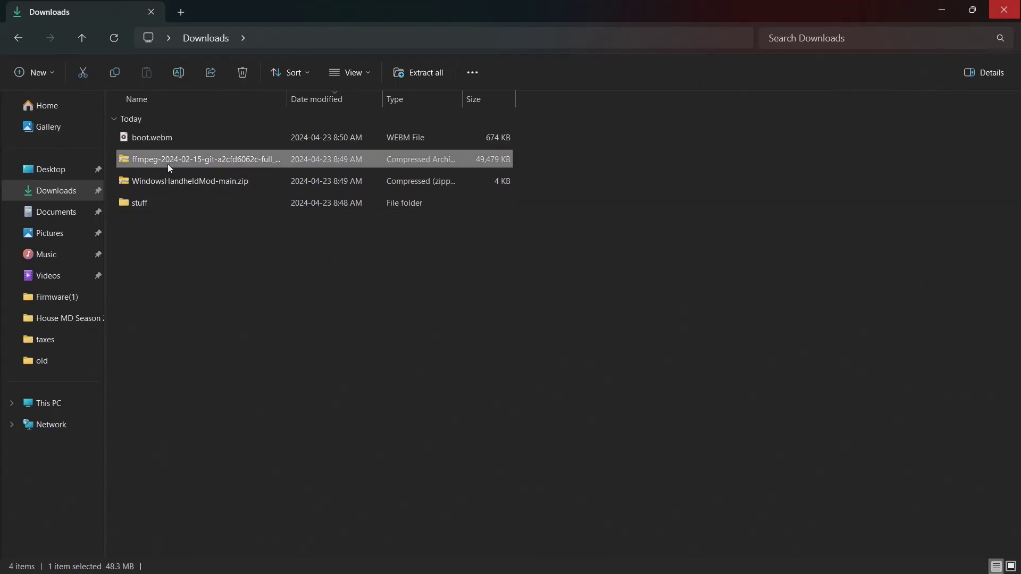
# - Extract the ffmpeg archive with Windows' built-in extractor to its default Downloads folder, with showing extracted files when complete turned off
pyautogui.rightClick(168, 165)
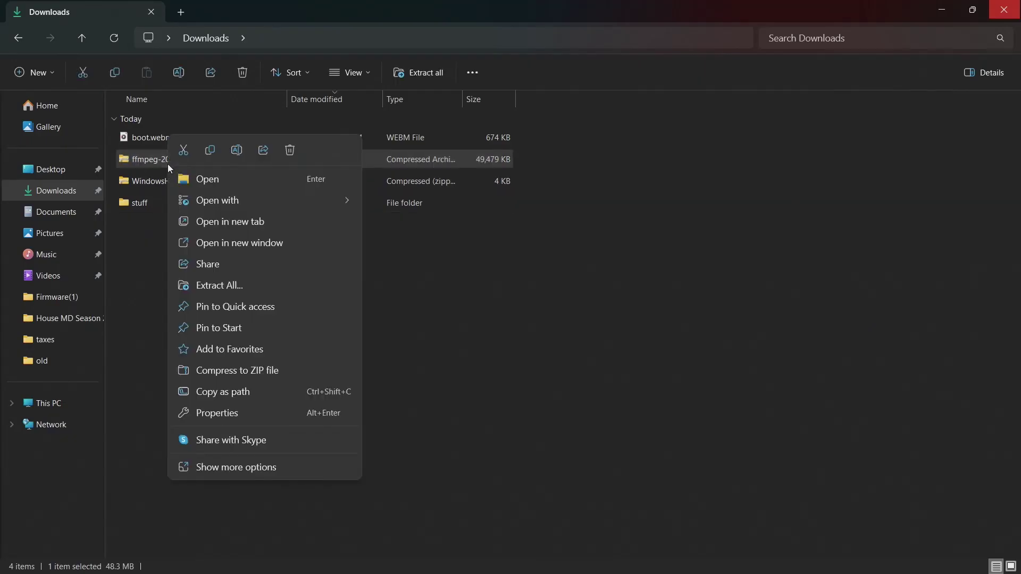
pyautogui.click(222, 286)
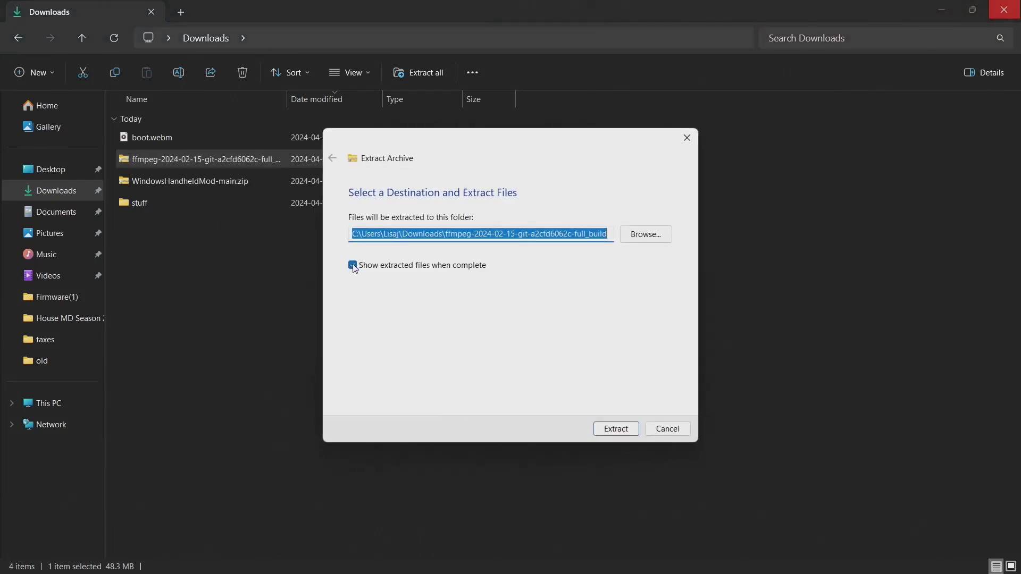
pyautogui.click(353, 265)
pyautogui.click(617, 432)
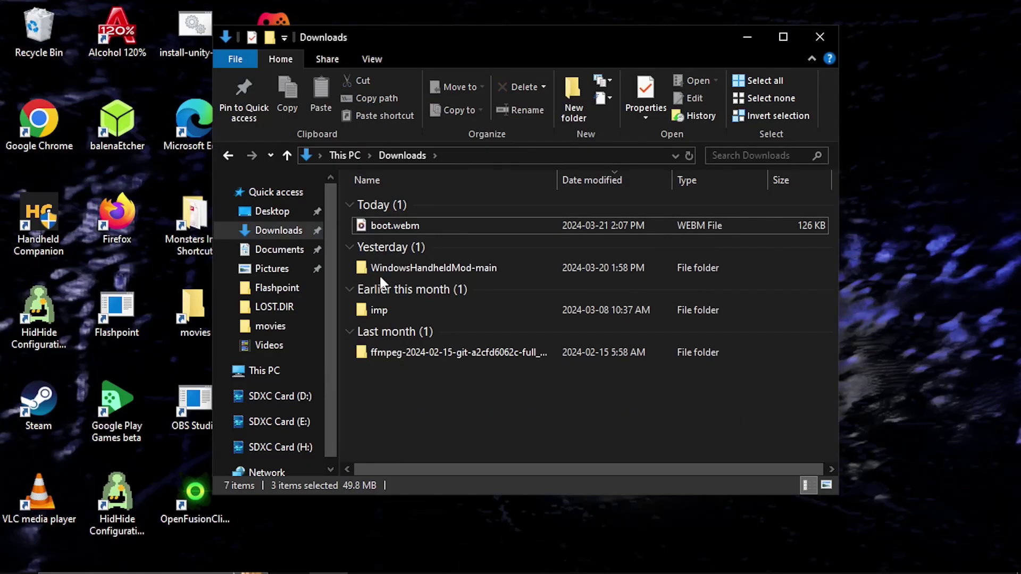
# - Put ffplay.exe from the extracted ffmpeg build's bin folder directly into Downloads and delete the ffmpeg folder
pyautogui.doubleClick(394, 353)
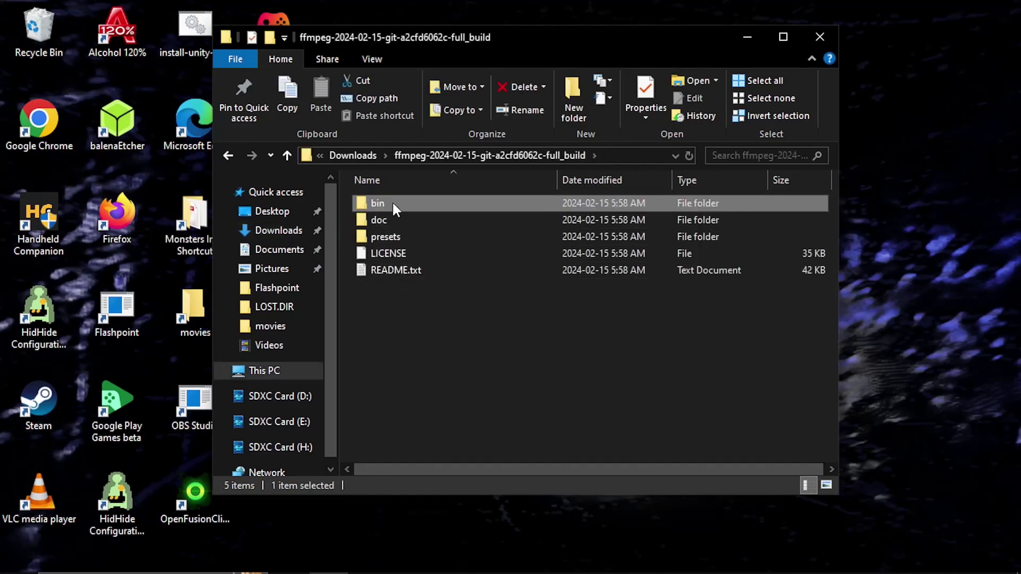
pyautogui.doubleClick(394, 204)
pyautogui.click(396, 219)
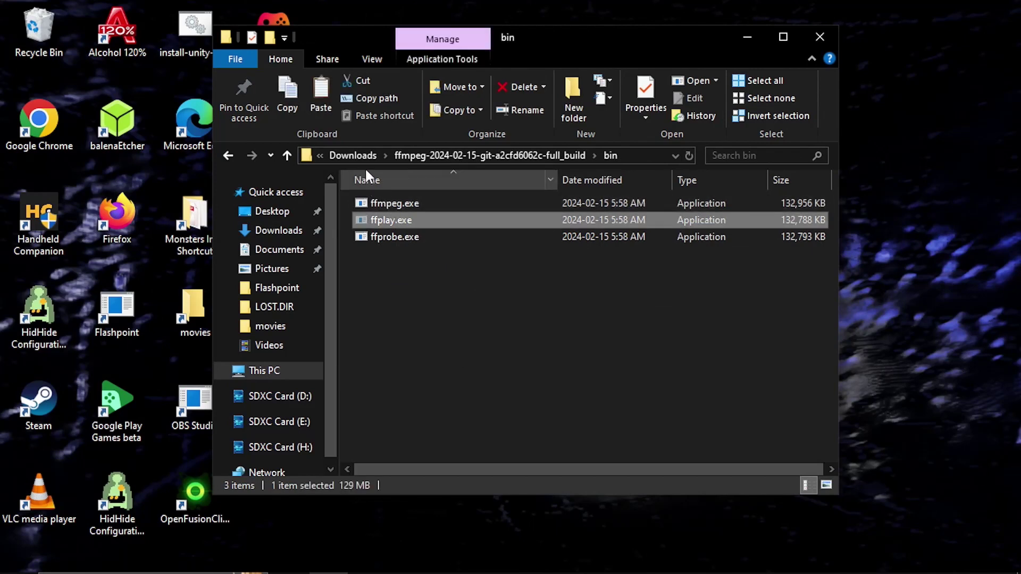
pyautogui.click(353, 155)
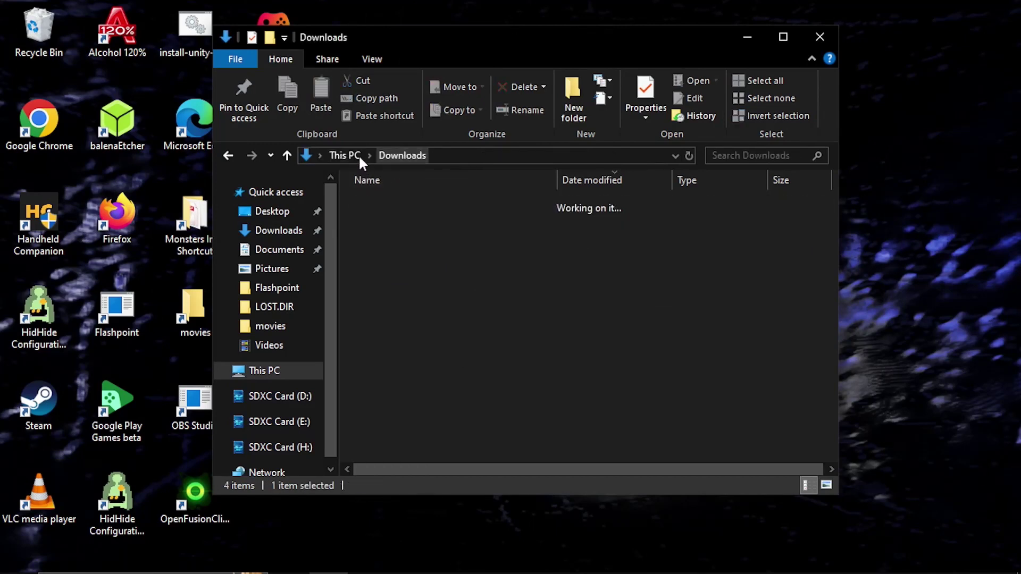
pyautogui.hotkey('ctrl', 'v')
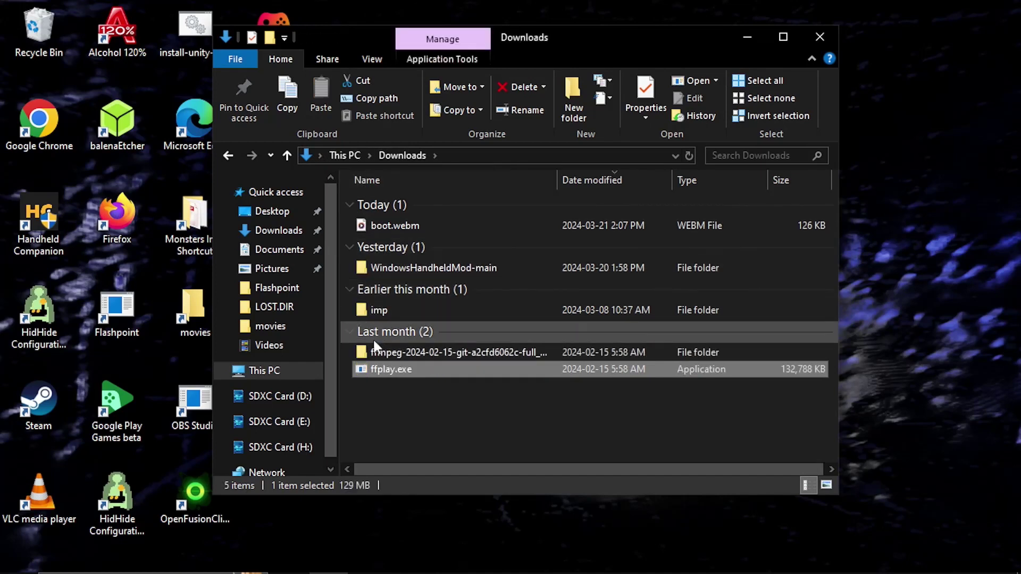
pyautogui.click(375, 352)
pyautogui.press('Delete')
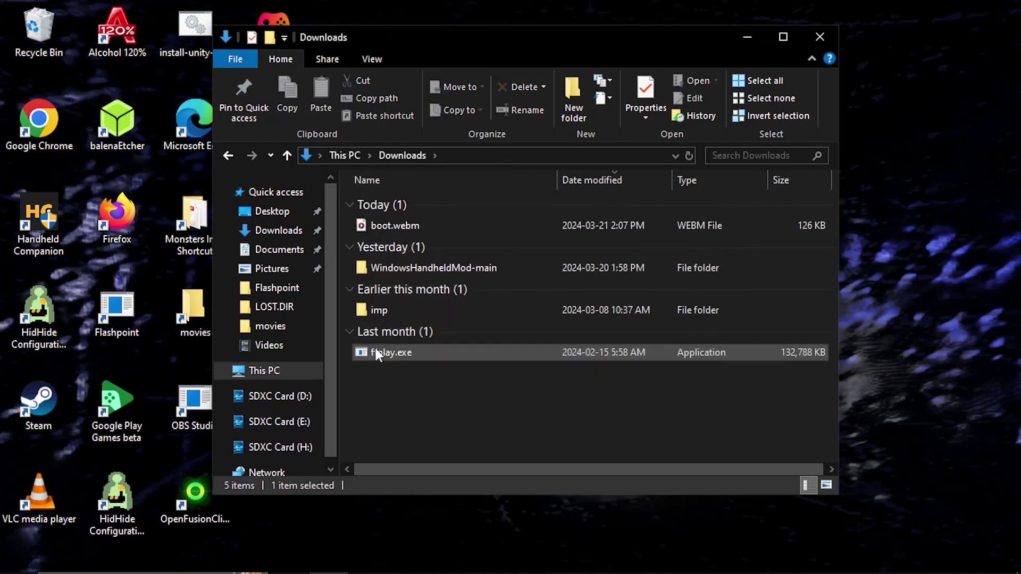
# - Open the WindowsHandheldMod-main folder and select the playnite_startup.bat, random_boot_movie.bat and startup.bat scripts
pyautogui.doubleClick(392, 268)
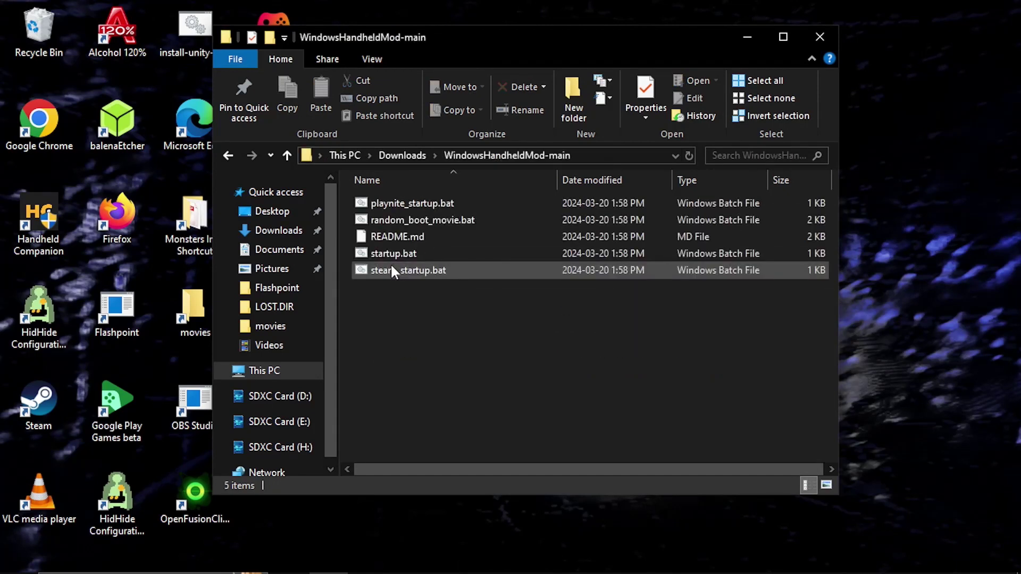
pyautogui.click(418, 221)
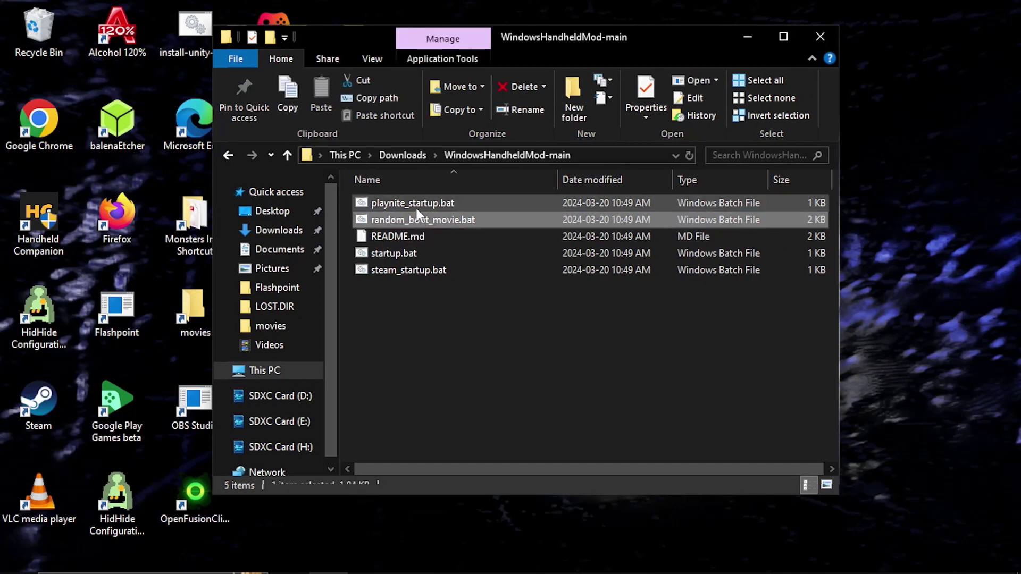
pyautogui.keyDown('ctrl'); pyautogui.click(414, 206); pyautogui.keyUp('ctrl')
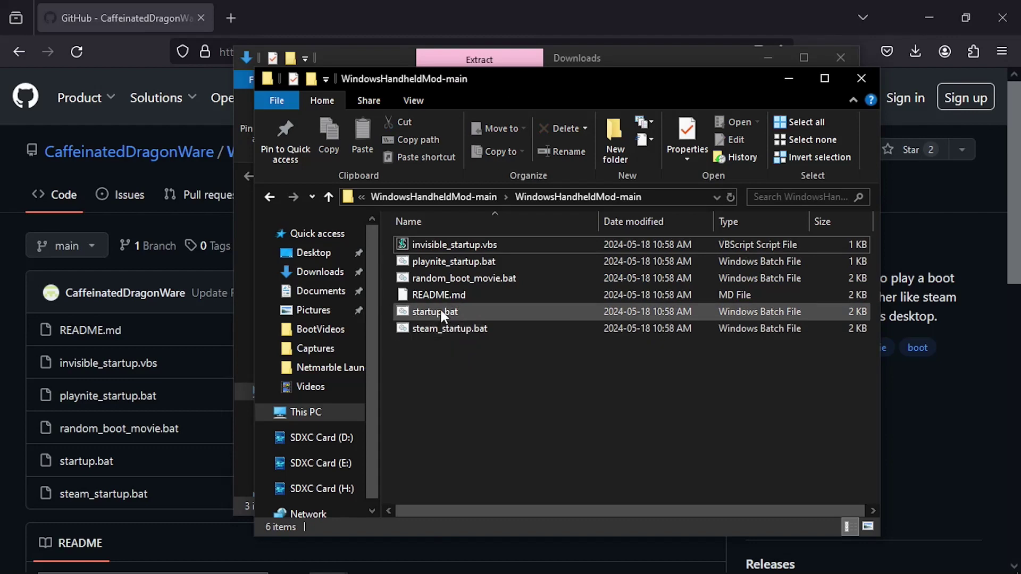
pyautogui.click(440, 313)
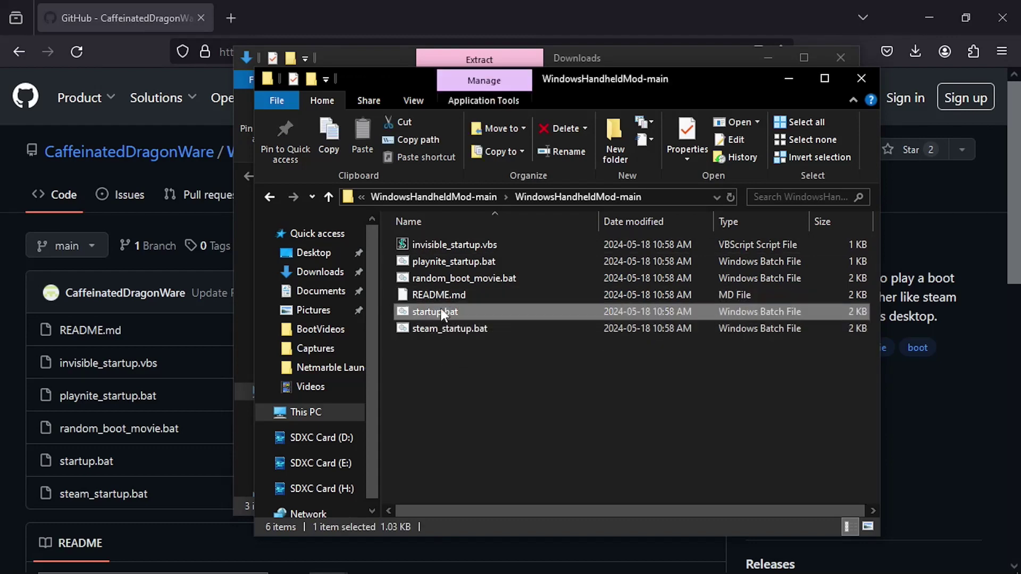
pyautogui.keyDown('ctrl'); pyautogui.click(448, 280); pyautogui.keyUp('ctrl')
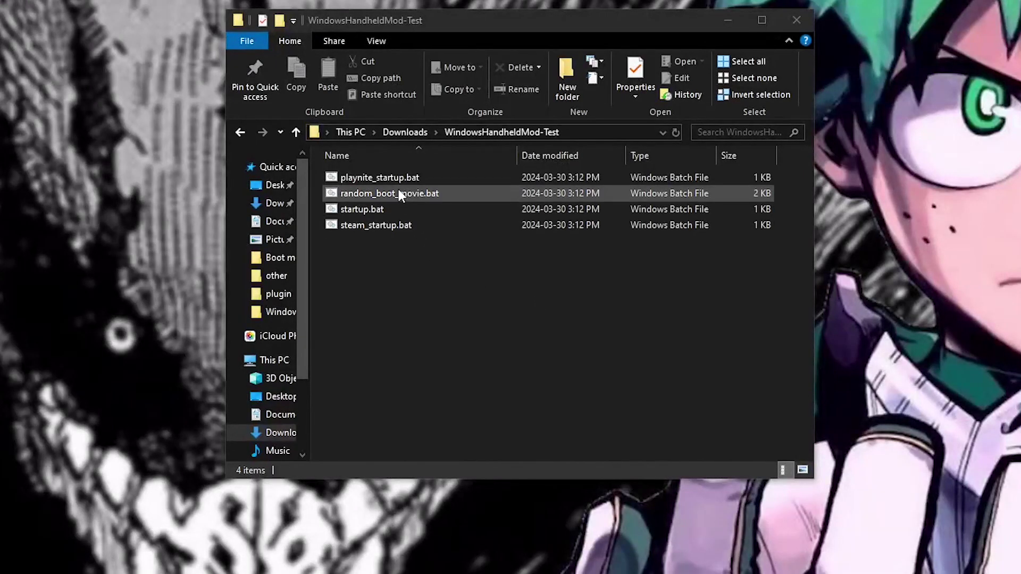
# - Unblock playnite_startup.bat in its file properties and apply the change
pyautogui.rightClick(375, 180)
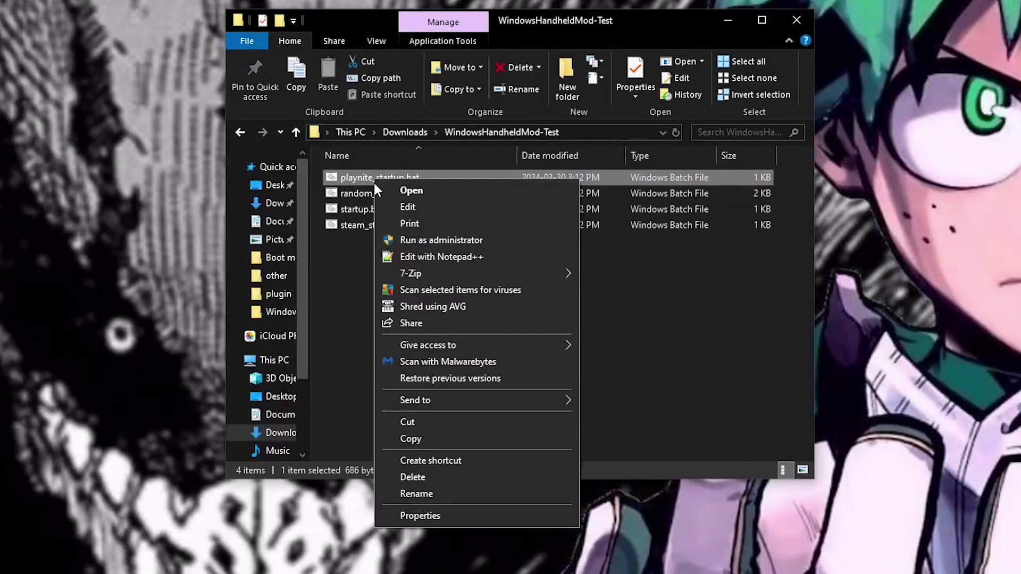
pyautogui.click(442, 513)
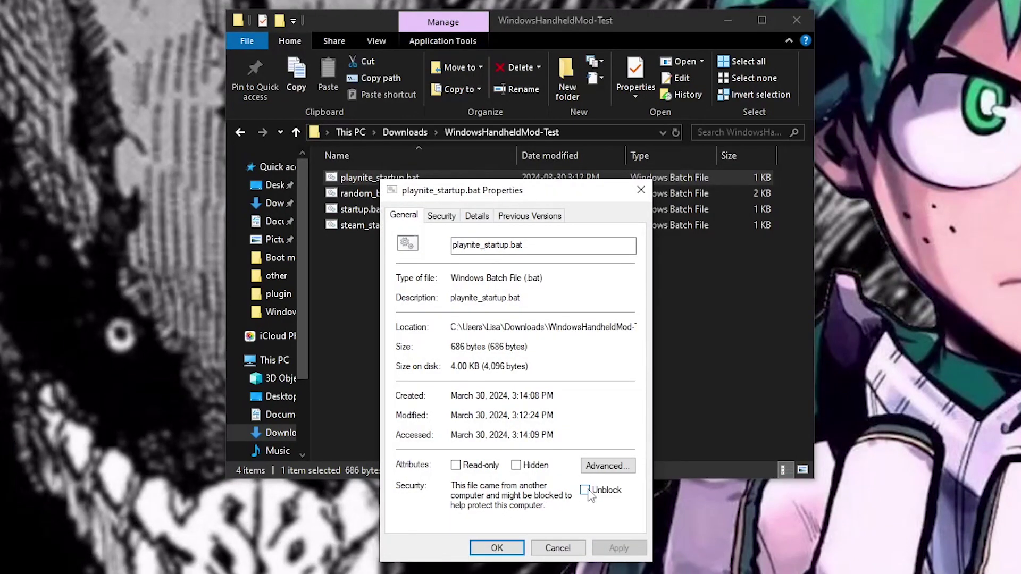
pyautogui.click(585, 491)
pyautogui.click(617, 548)
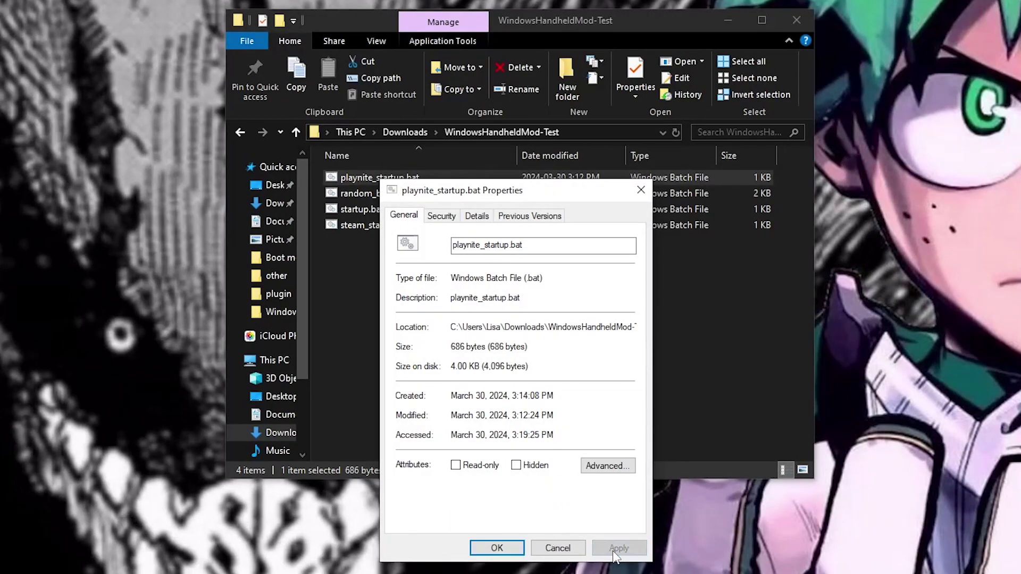
pyautogui.click(497, 548)
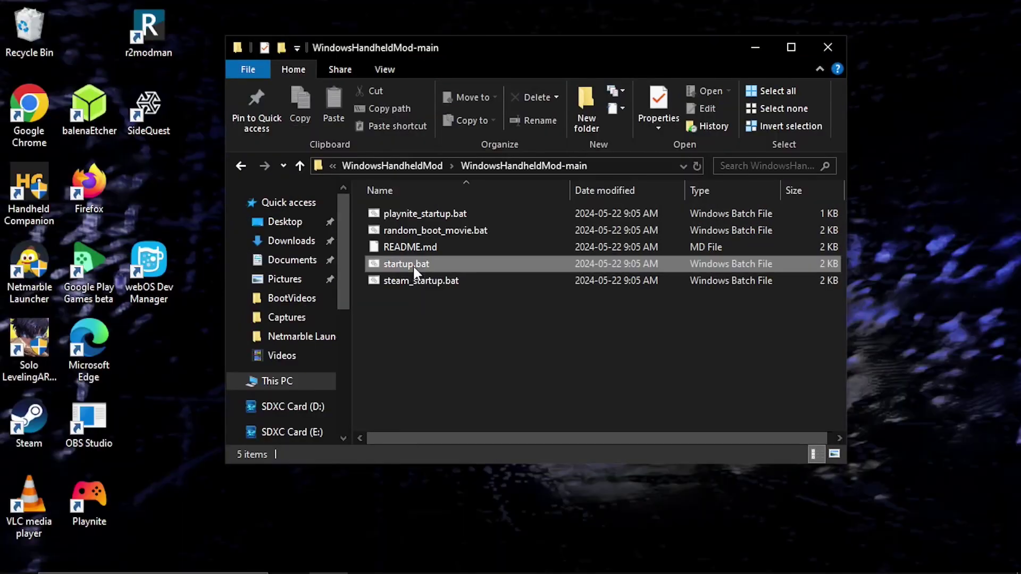
# - Put startup.bat, random_boot_movie.bat and playnite_startup.bat from WindowsHandheldMod-main into the Downloads folder
pyautogui.keyDown('ctrl'); pyautogui.click(411, 228); pyautogui.keyUp('ctrl')
pyautogui.keyDown('ctrl'); pyautogui.click(409, 205); pyautogui.keyUp('ctrl')
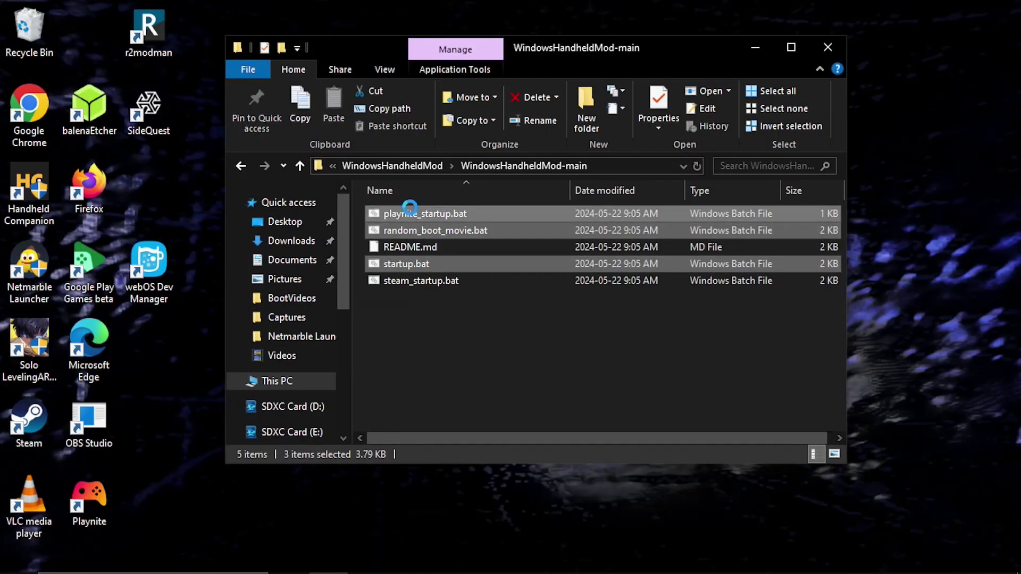
pyautogui.click(291, 241)
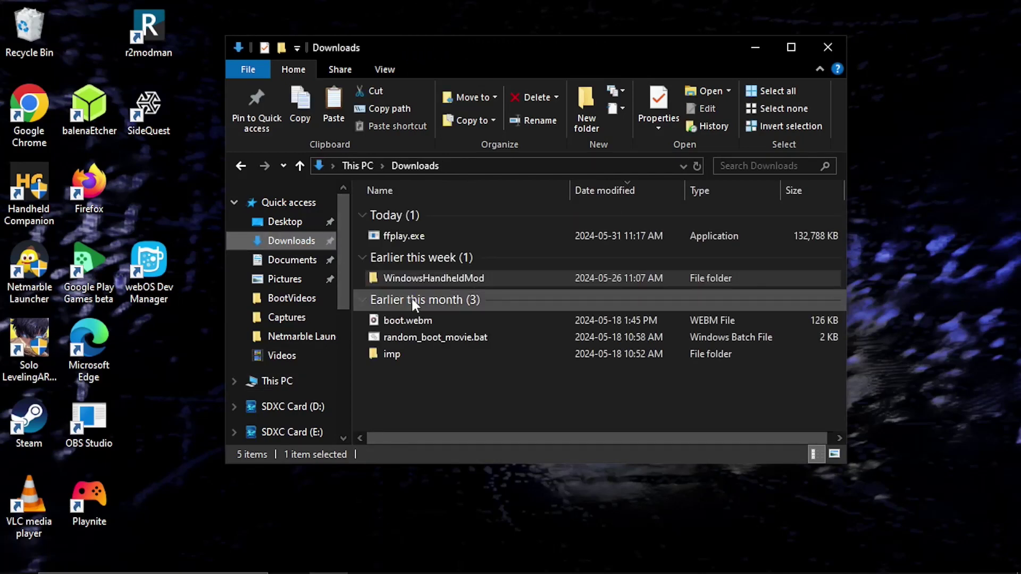
pyautogui.hotkey('ctrl', 'v')
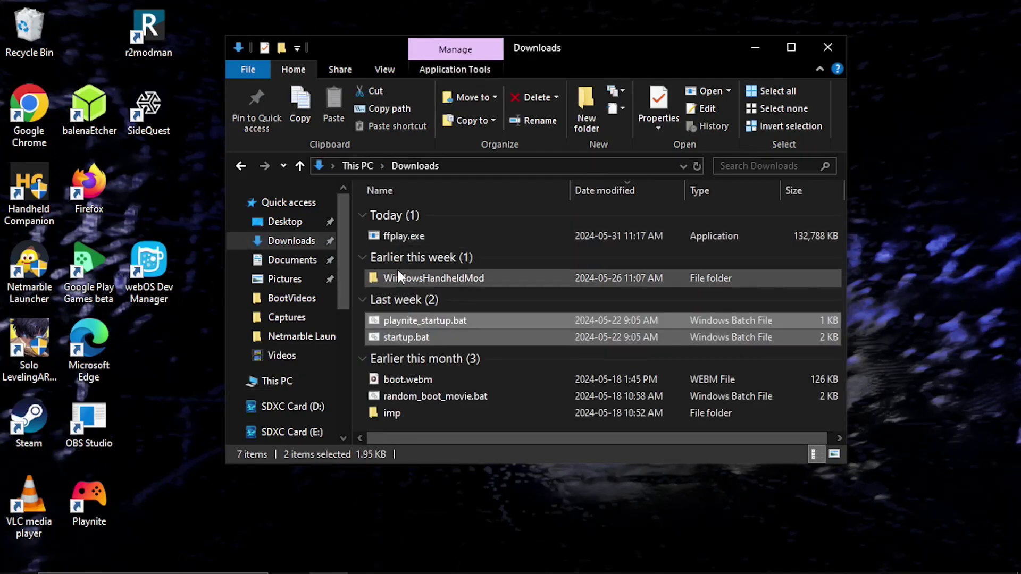
pyautogui.click(360, 283)
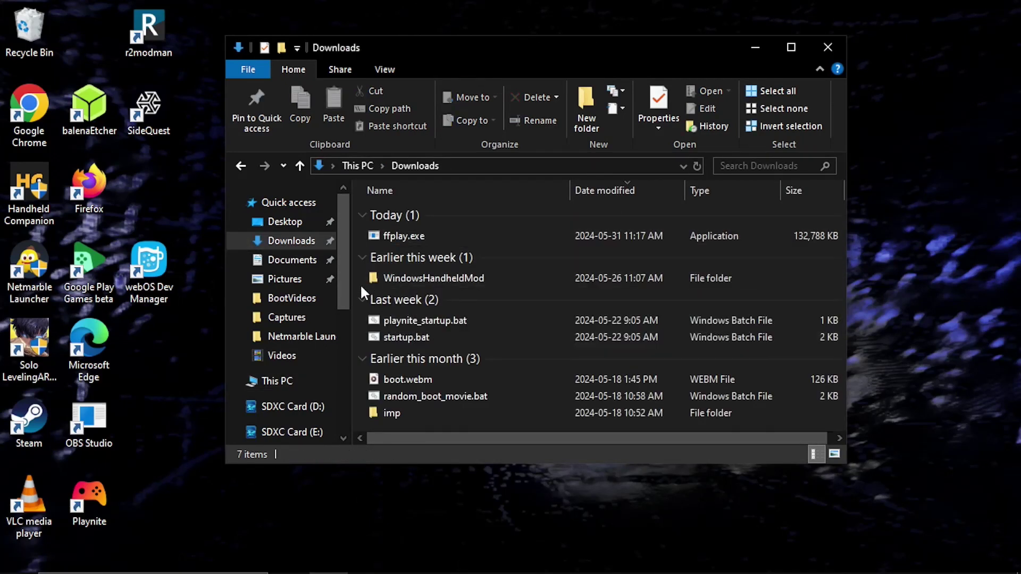
# - Open startup.bat for editing in Notepad and copy the target path from the Netmarble Launcher desktop shortcut's properties
pyautogui.rightClick(392, 334)
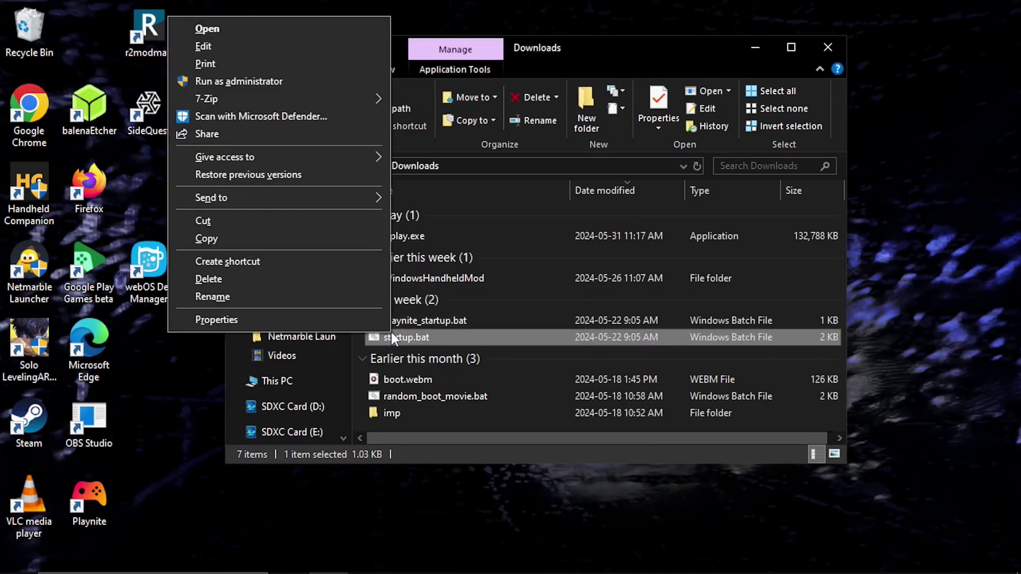
pyautogui.click(233, 46)
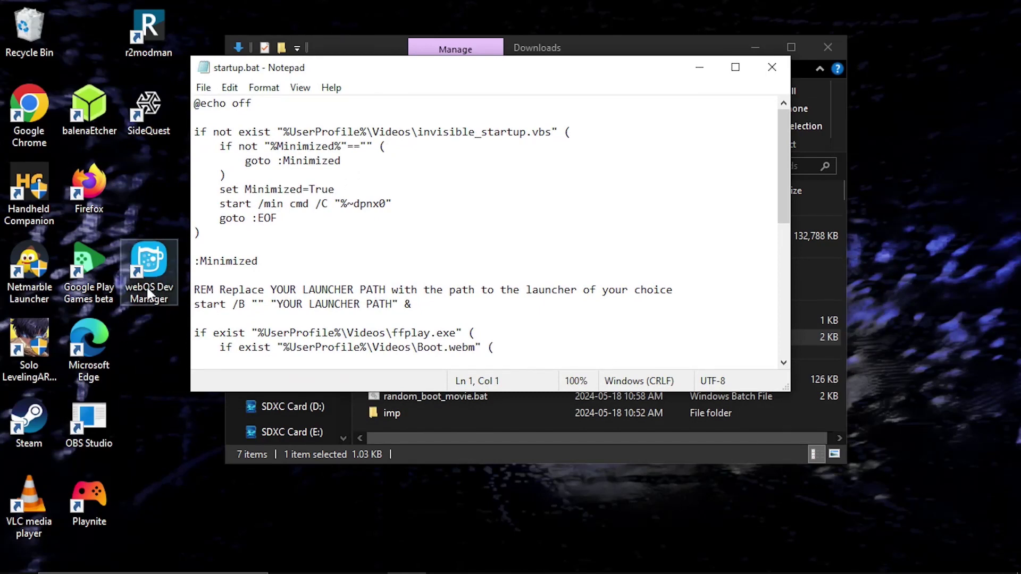
pyautogui.rightClick(26, 269)
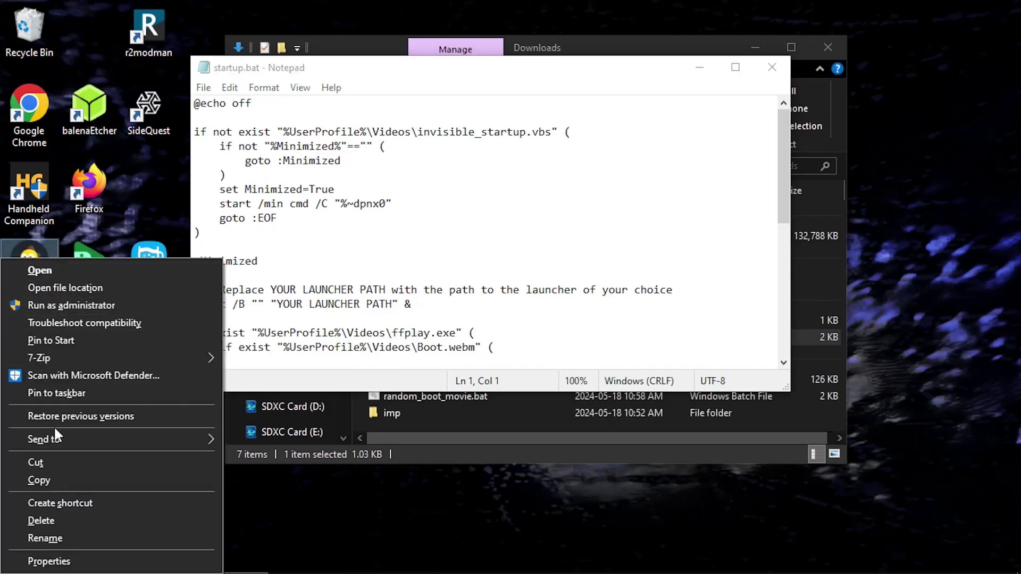
pyautogui.click(75, 561)
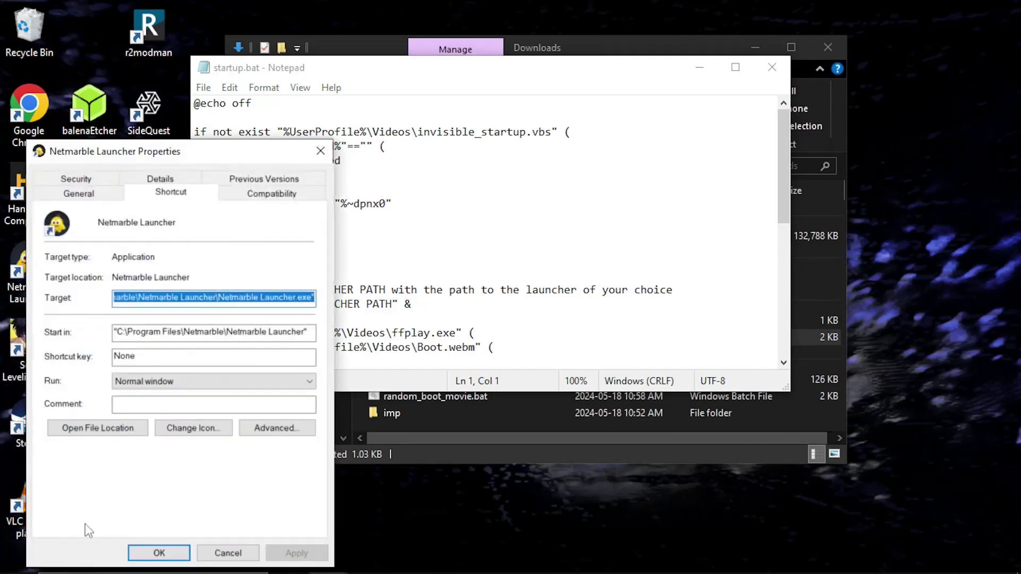
pyautogui.rightClick(211, 298)
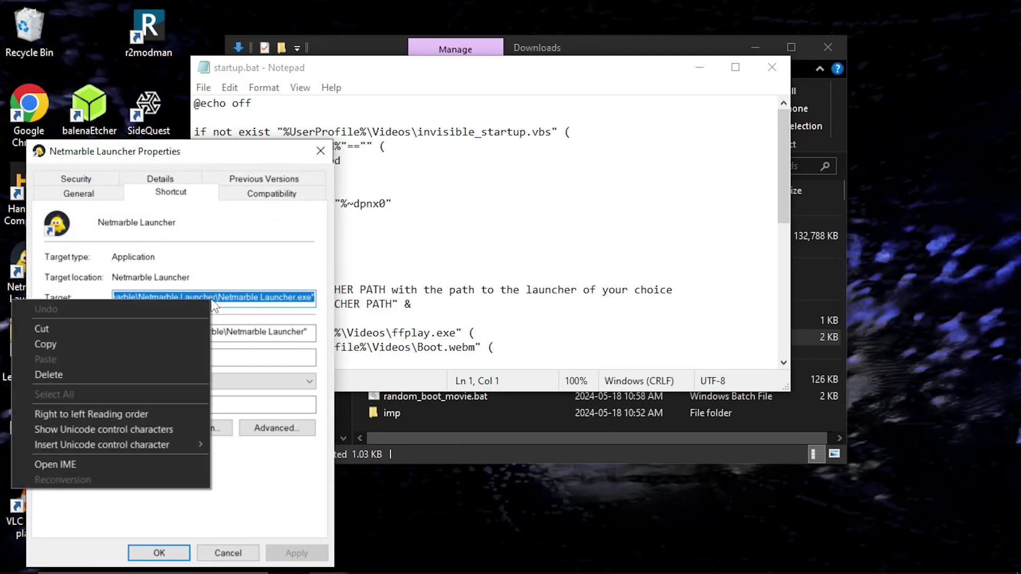
pyautogui.click(168, 344)
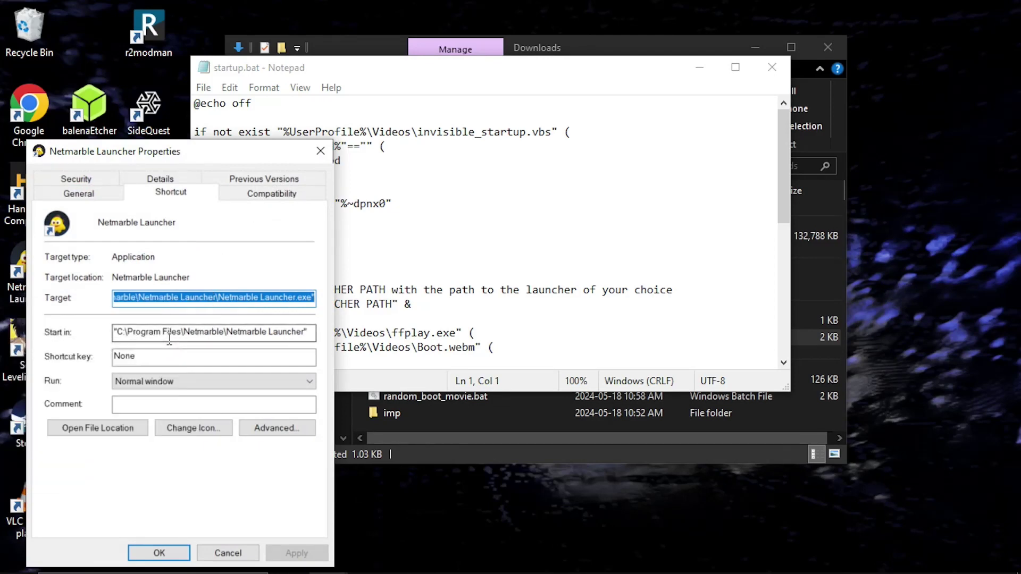
pyautogui.click(150, 554)
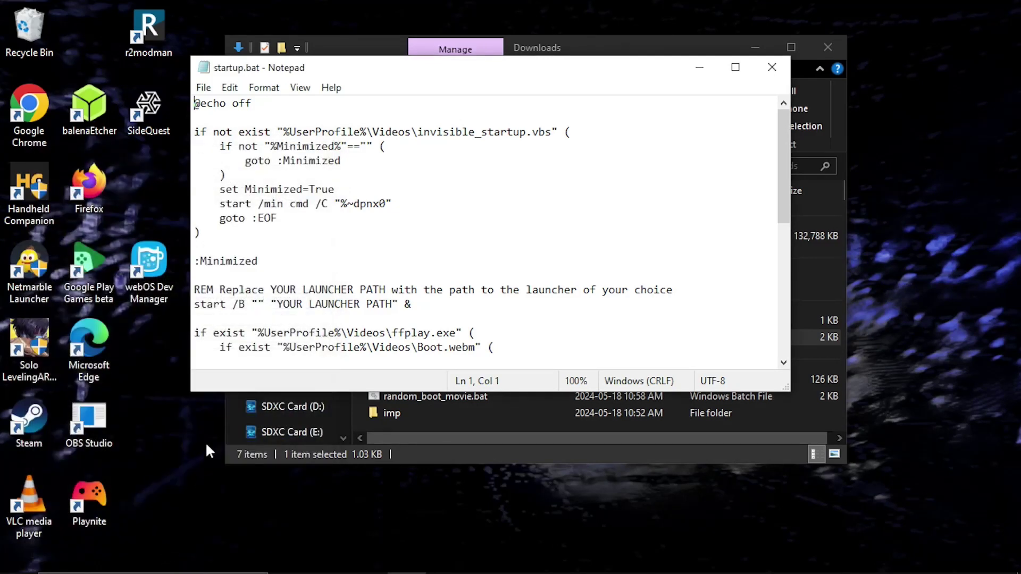
# - Replace "YOUR LAUNCHER PATH" in startup.bat with "C:\Program Files\Netmarble\Netmarble Launcher\Netmarble Launcher.exe"
pyautogui.moveTo(271, 304); pyautogui.dragTo(392, 308)
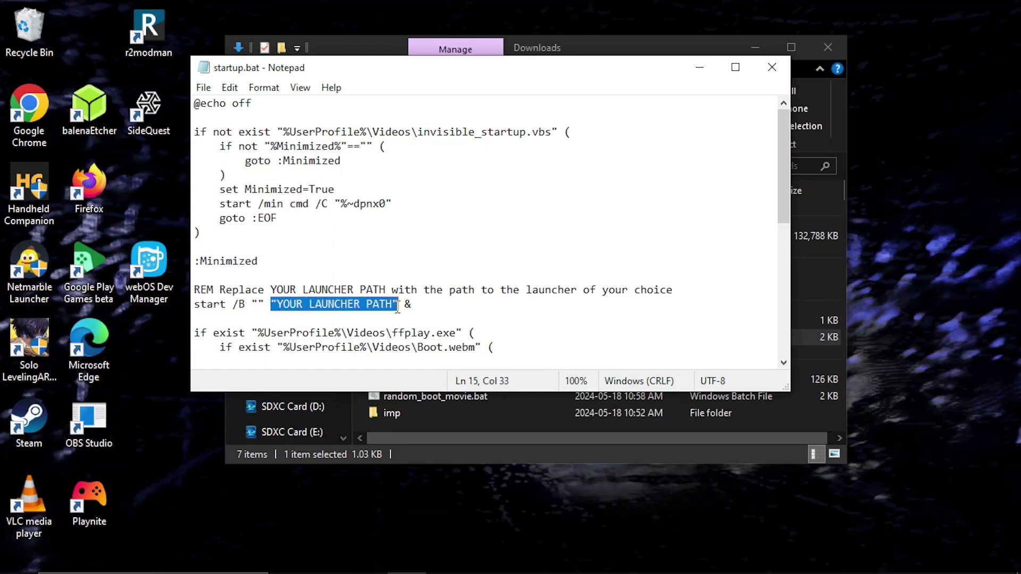
pyautogui.write('"C:\\Program Files\\Netmarble\\Netmarble Launcher\\Netmarble Launcher.exe"')
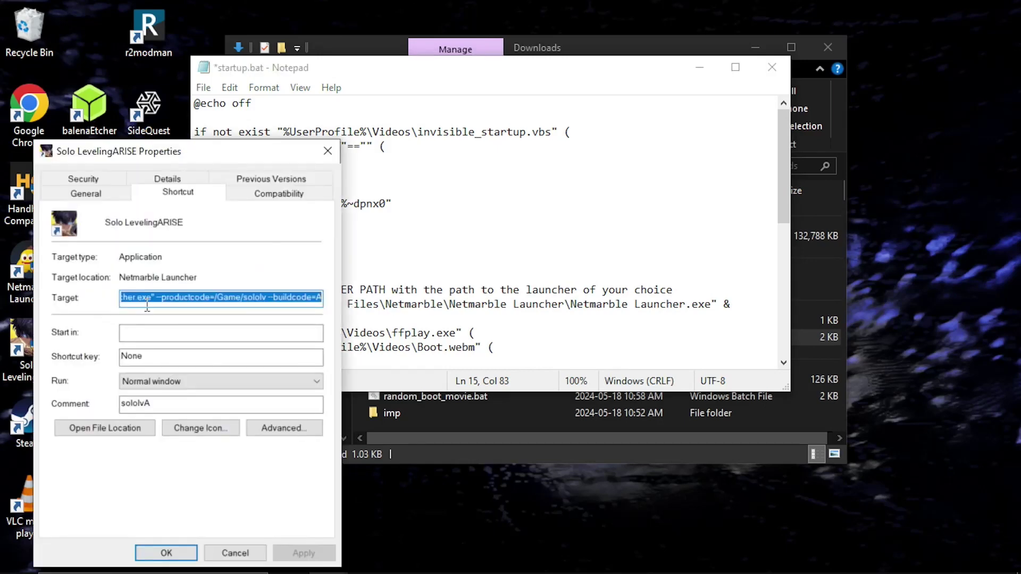
# - Copy the Solo LevelingARISE shortcut's full target and substitute it for the empty quotes and Netmarble path after start /B in startup.bat
pyautogui.rightClick(145, 297)
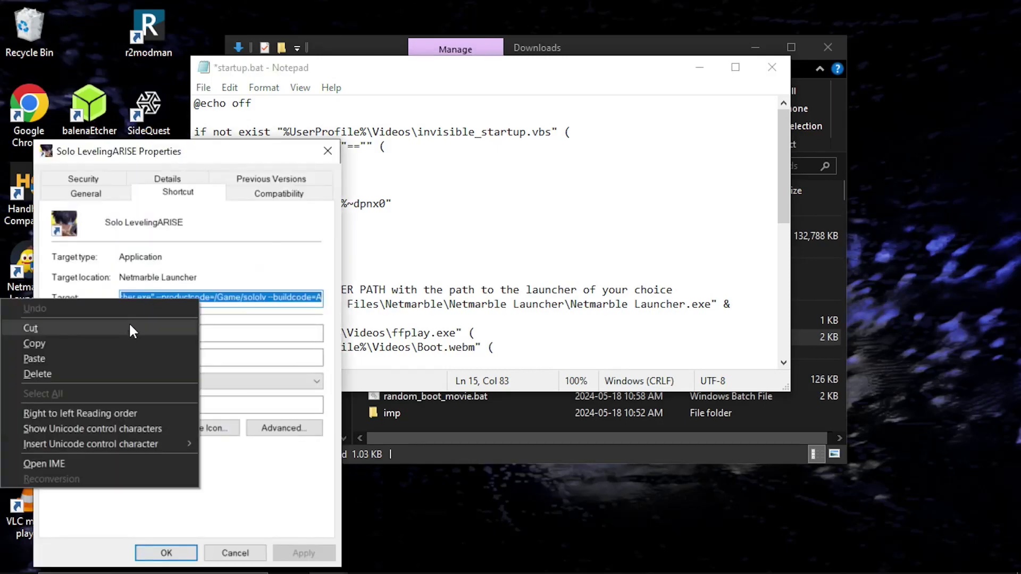
pyautogui.click(122, 343)
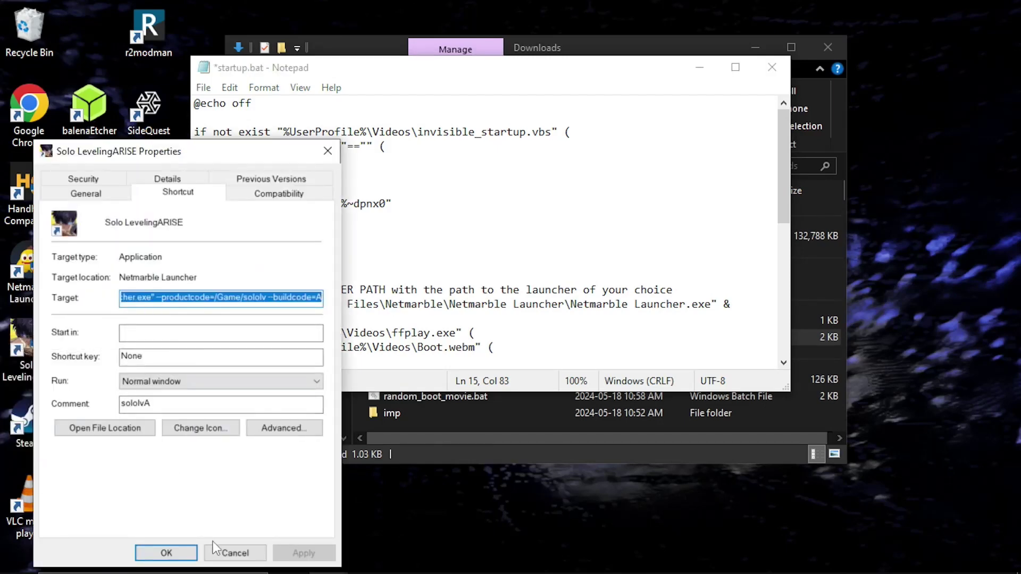
pyautogui.click(227, 555)
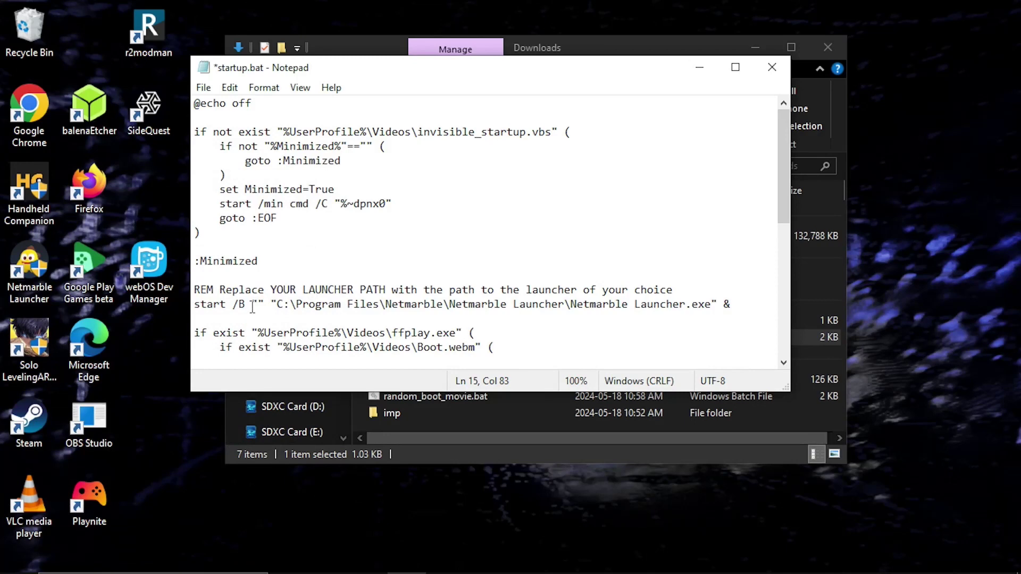
pyautogui.moveTo(253, 307); pyautogui.dragTo(722, 306)
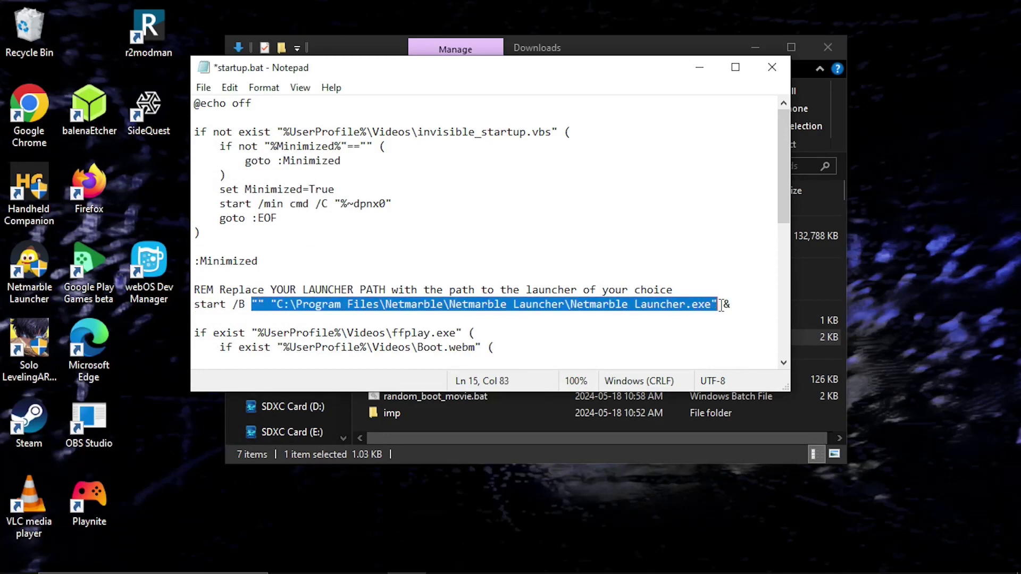
pyautogui.hotkey('ctrl', 'v')
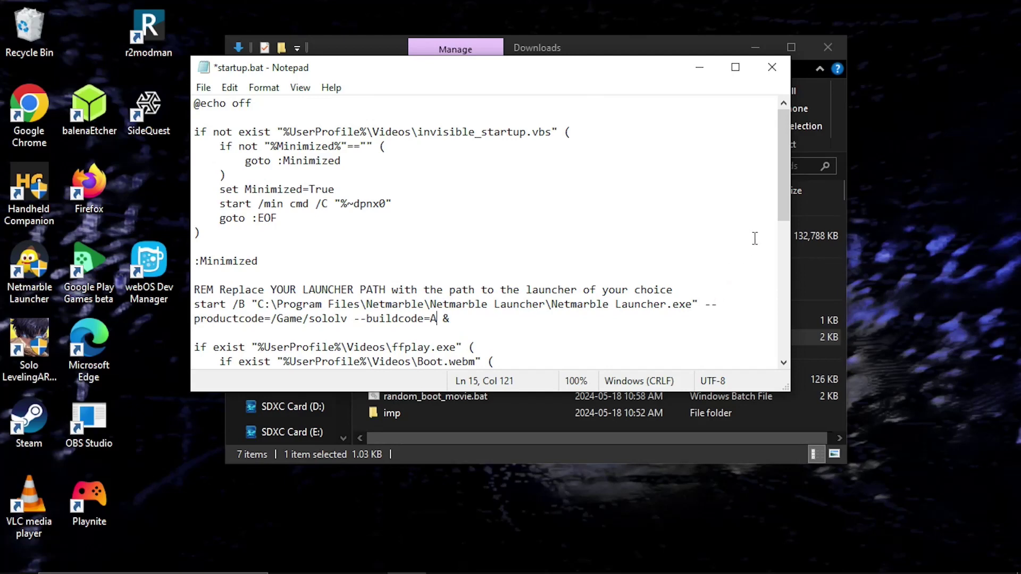
# - Set the desktop wait to timeout /t 10 in startup.bat, save the script and close it
pyautogui.moveTo(783, 224); pyautogui.dragTo(780, 361)
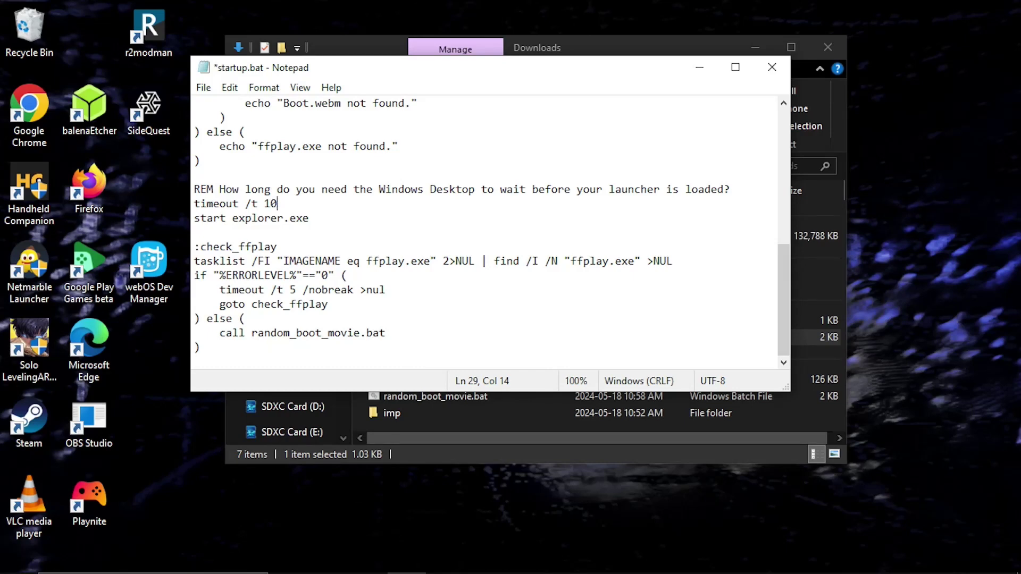
pyautogui.hotkey('ctrl', 's')
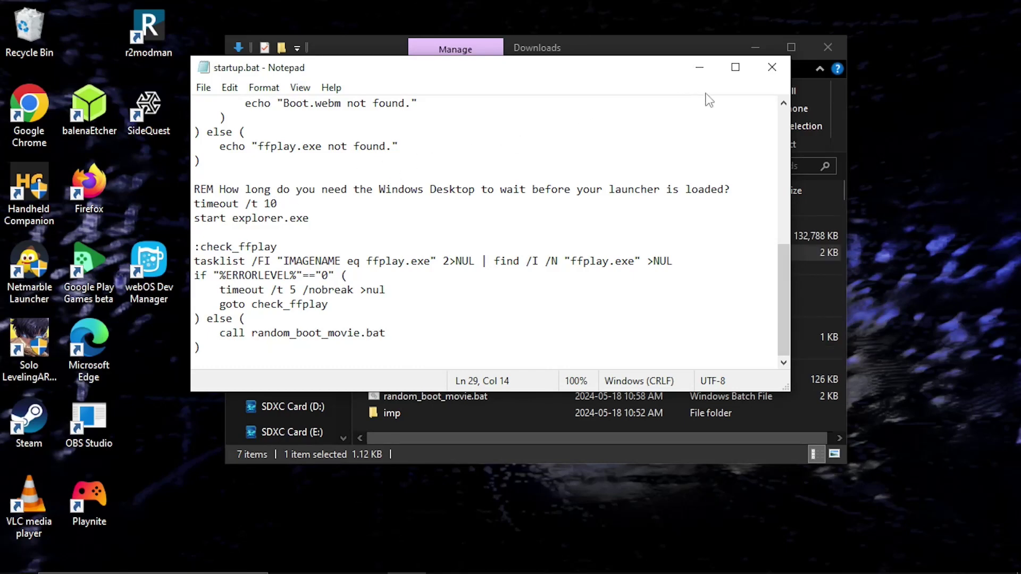
pyautogui.click(772, 67)
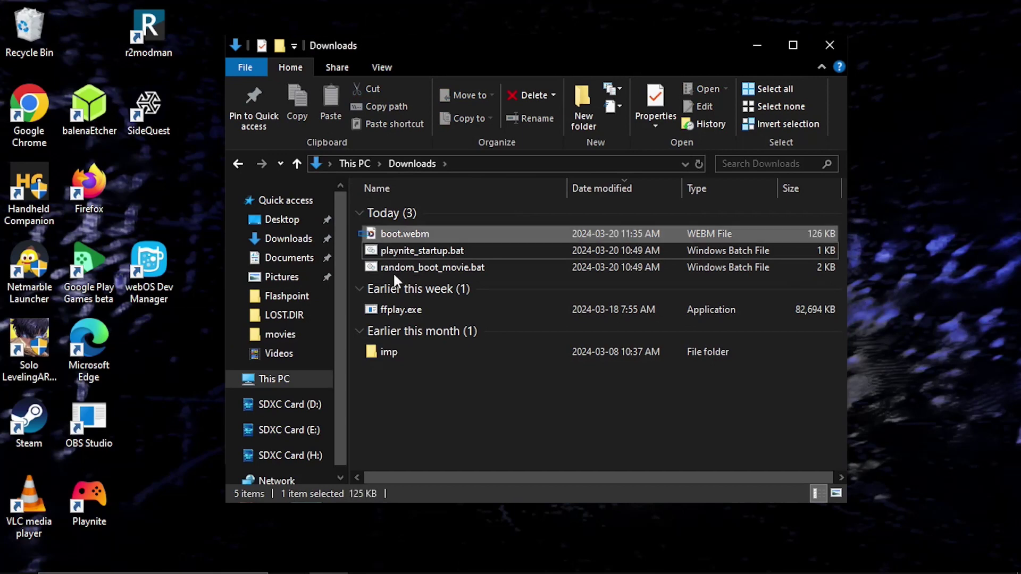
# - Move boot.webm, playnite_startup.bat, random_boot_movie.bat and ffplay.exe from Downloads to the Videos folder
pyautogui.moveTo(393, 272); pyautogui.dragTo(409, 311)
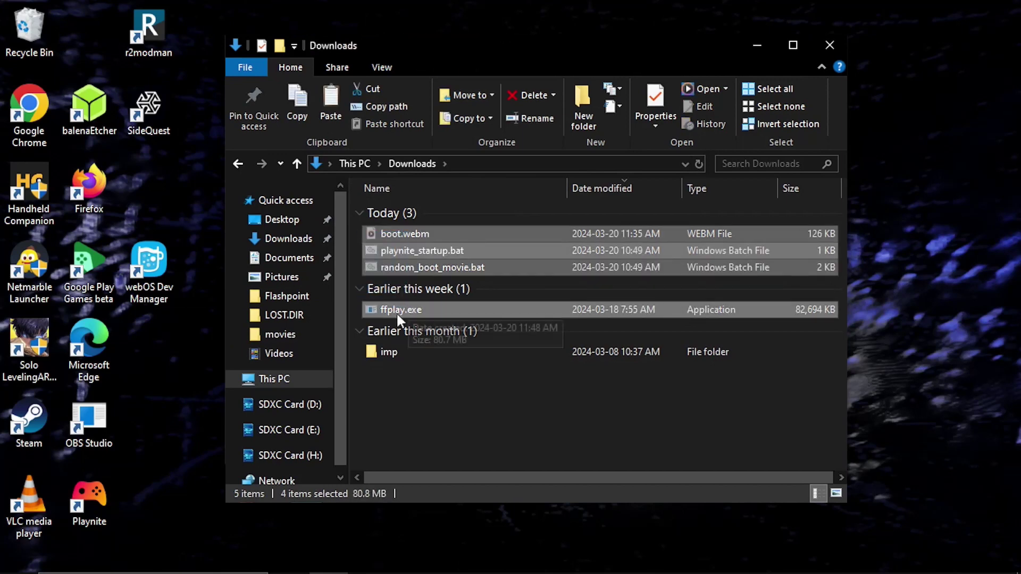
pyautogui.click(302, 356)
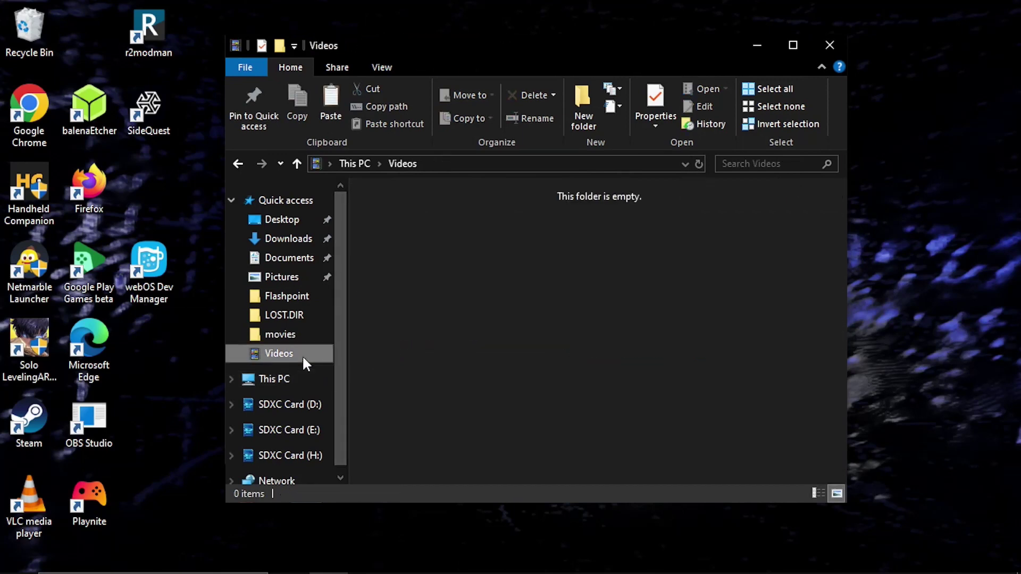
pyautogui.hotkey('ctrl', 'v')
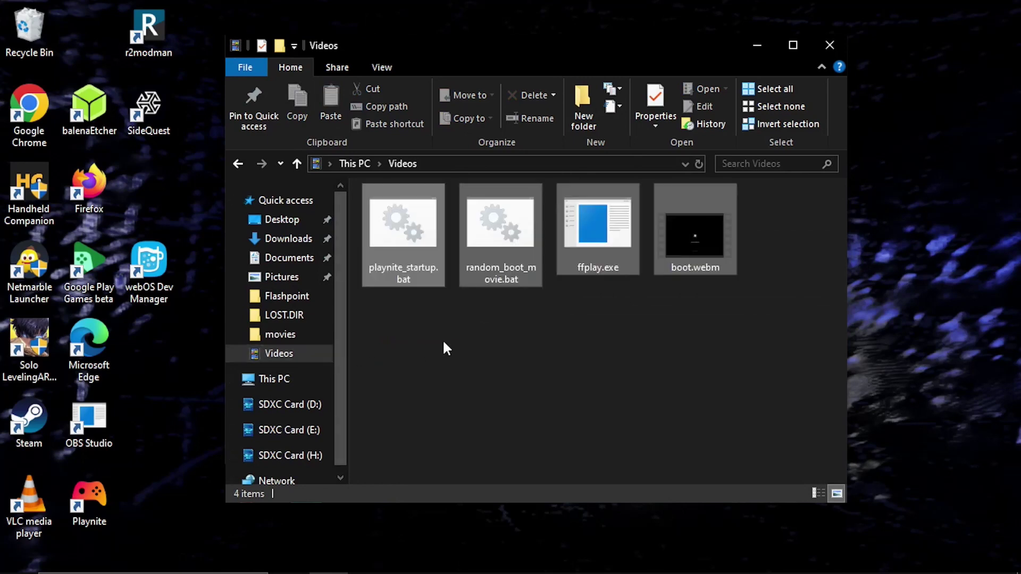
# - Create a new folder named BootVideos inside the Videos folder
pyautogui.rightClick(444, 349)
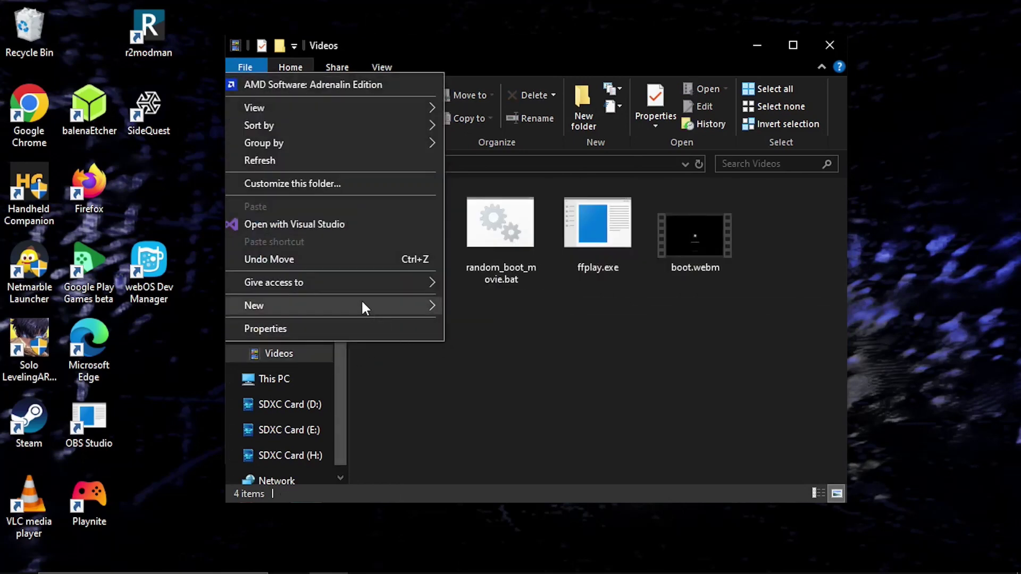
pyautogui.moveTo(368, 305)
pyautogui.click(456, 309)
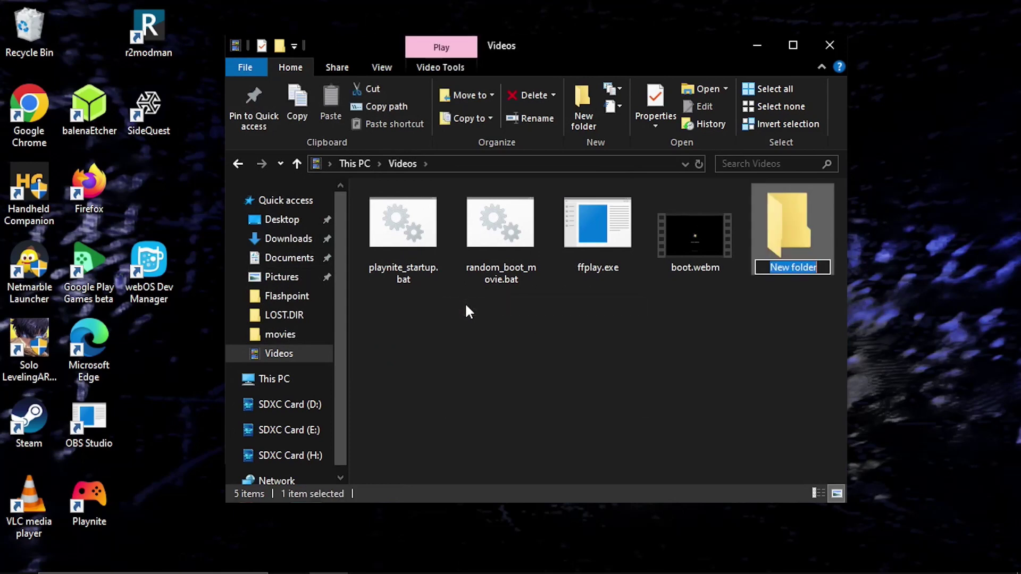
pyautogui.write('BootVideos')
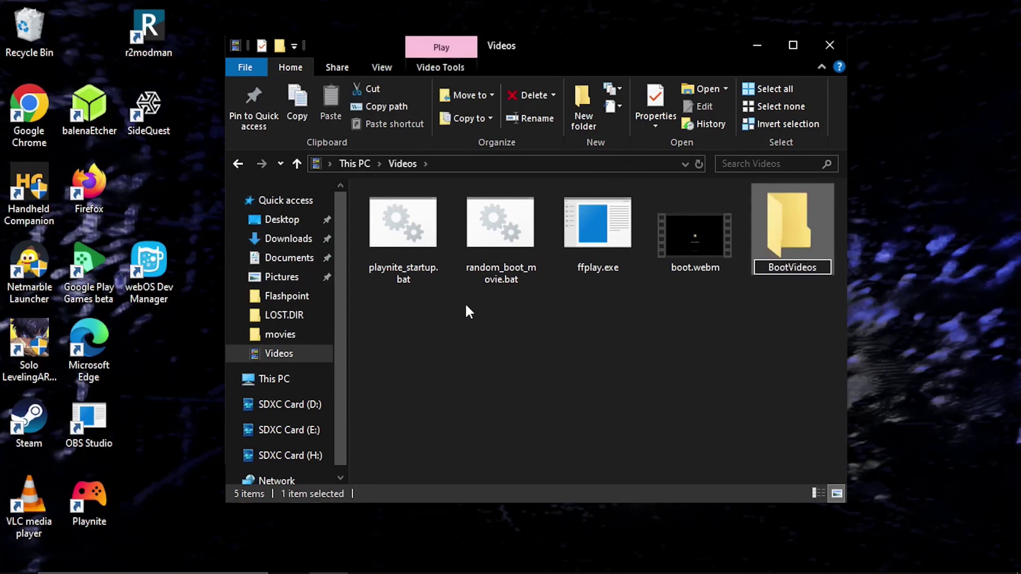
pyautogui.press('Return')
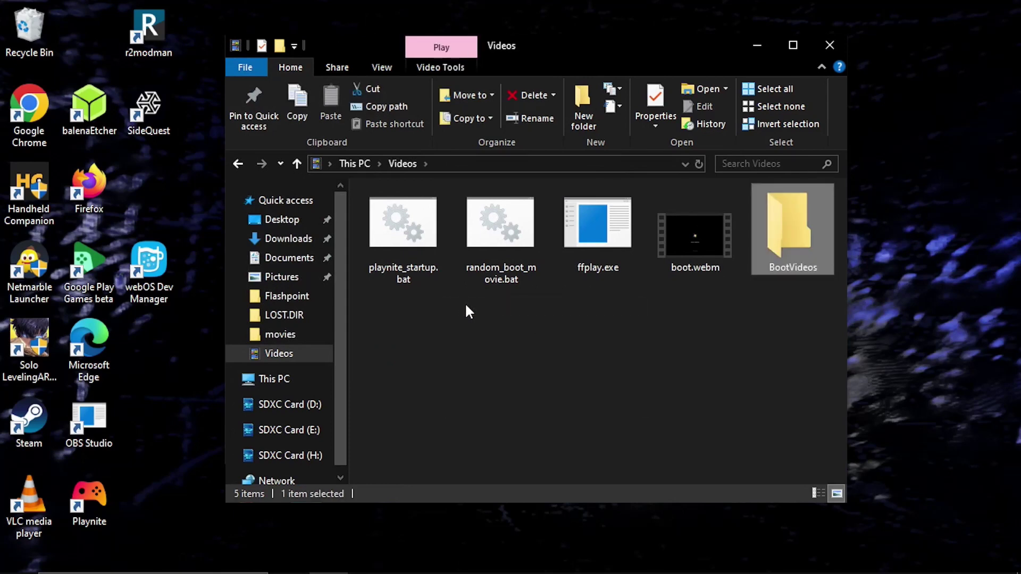
pyautogui.click(466, 306)
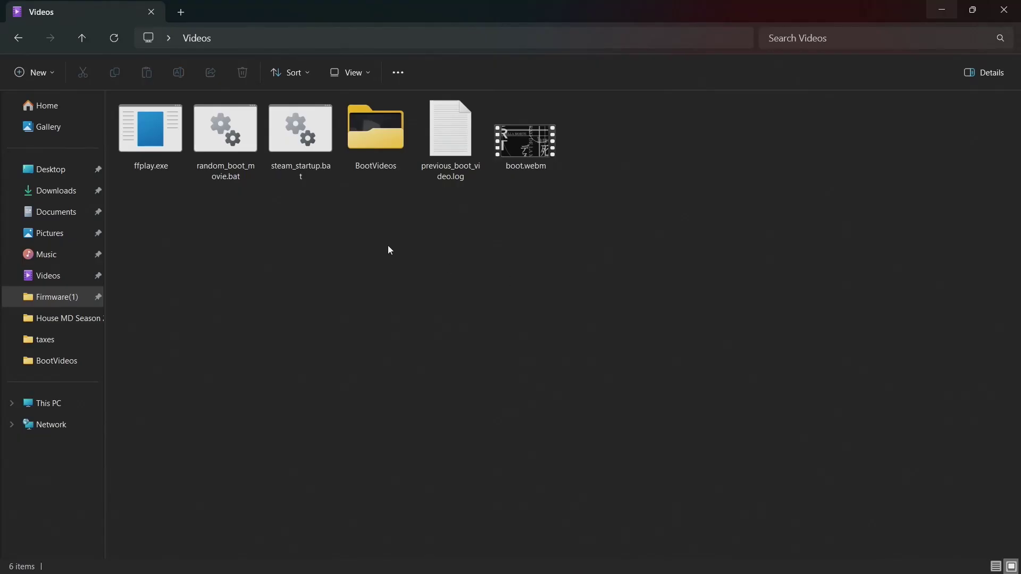
# - Run random_boot_movie.bat in the Videos folder to swap boot.webm for another boot video
pyautogui.click(214, 136)
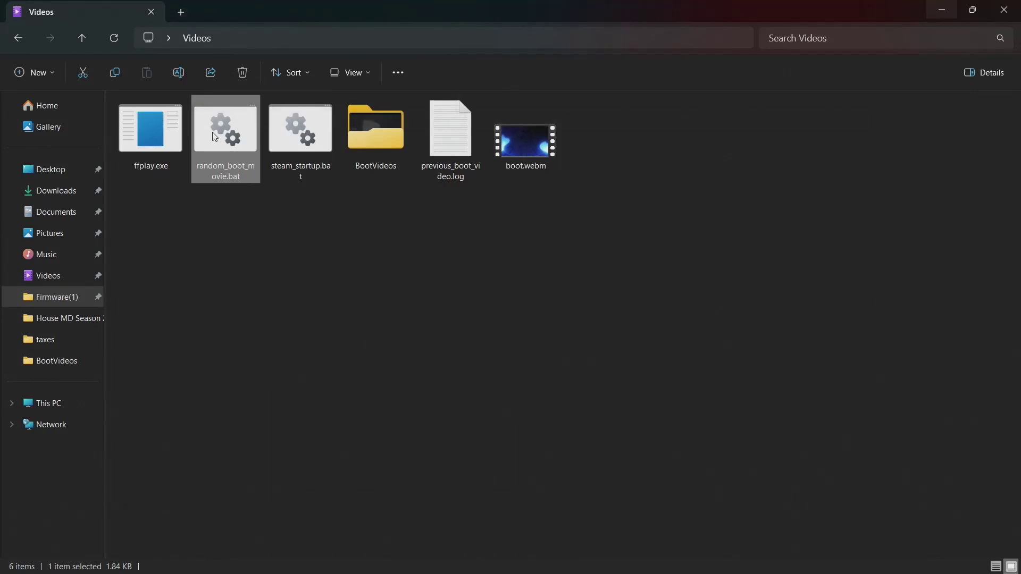
pyautogui.click(235, 227)
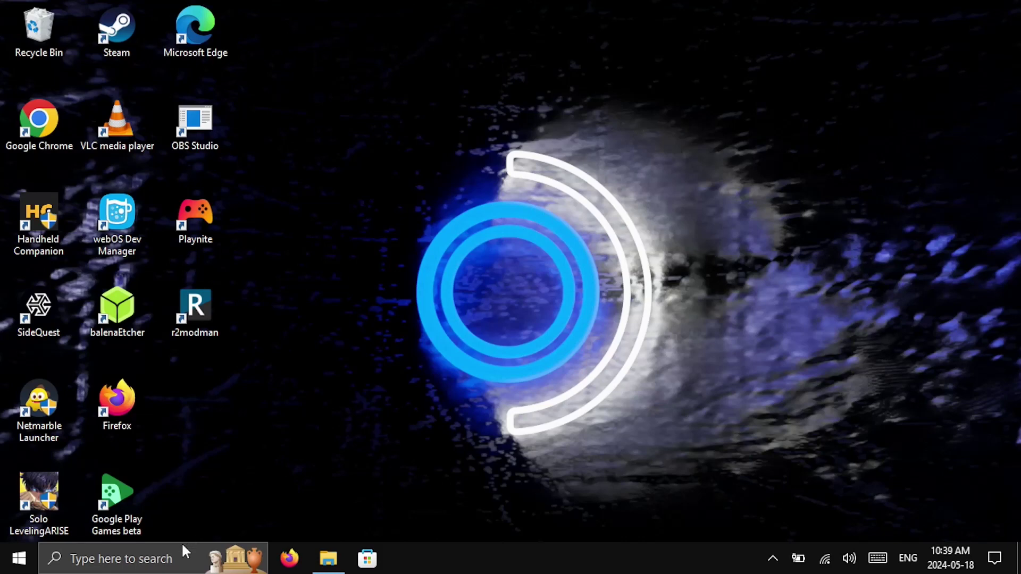
# - Search Windows for "reg" and open the Registry Editor
pyautogui.click(178, 550)
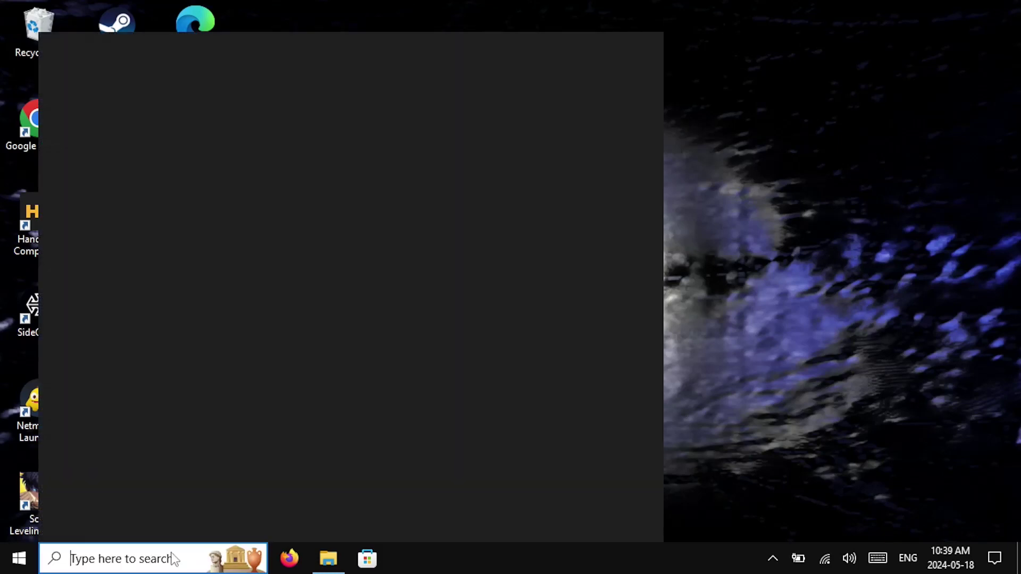
pyautogui.write('reg')
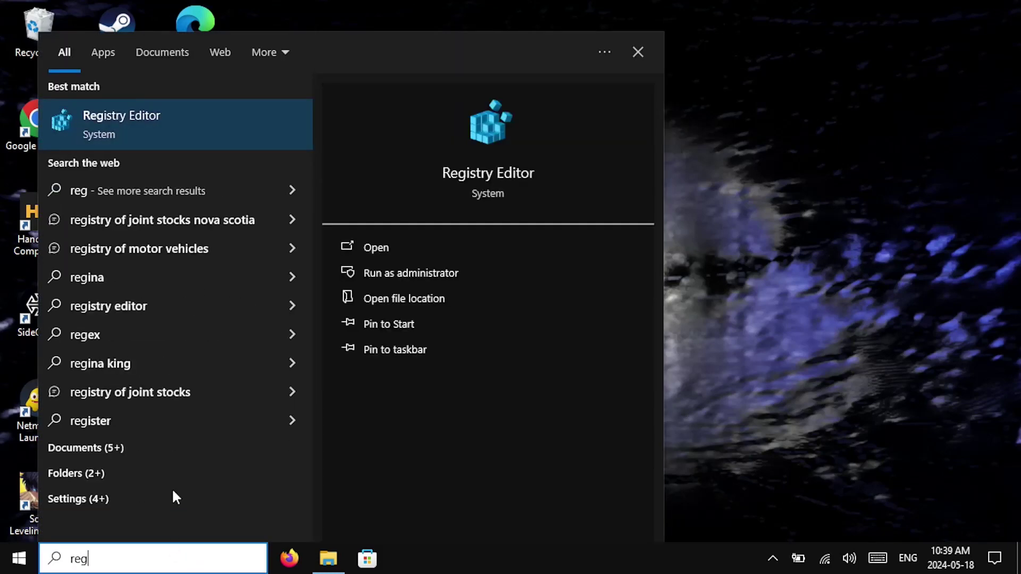
pyautogui.click(175, 140)
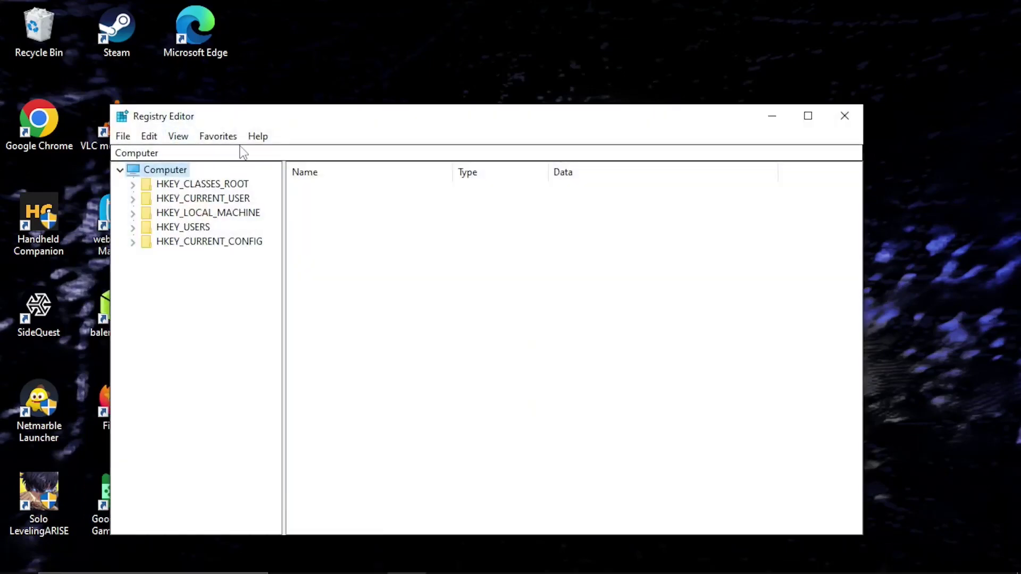
# - Go to the registry key Computer\HKEY_CURRENT_USER\SOFTWARE\Microsoft\Windows NT\CurrentVersion\Winlogon
pyautogui.click(249, 151)
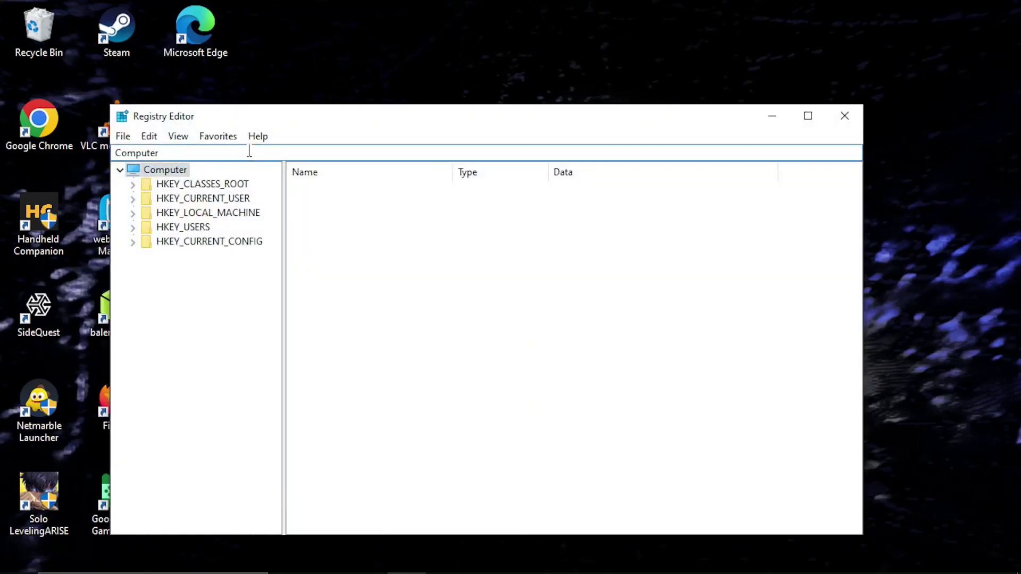
pyautogui.write('/hkey_current_user/software/micros')
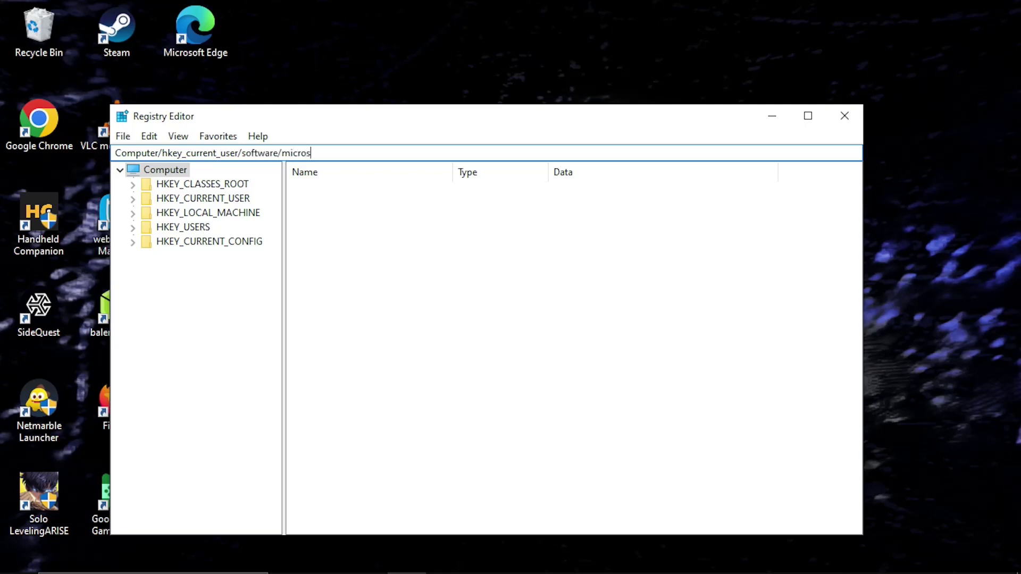
pyautogui.write('oft/windows nt')
pyautogui.press('Return')
pyautogui.write('\\')
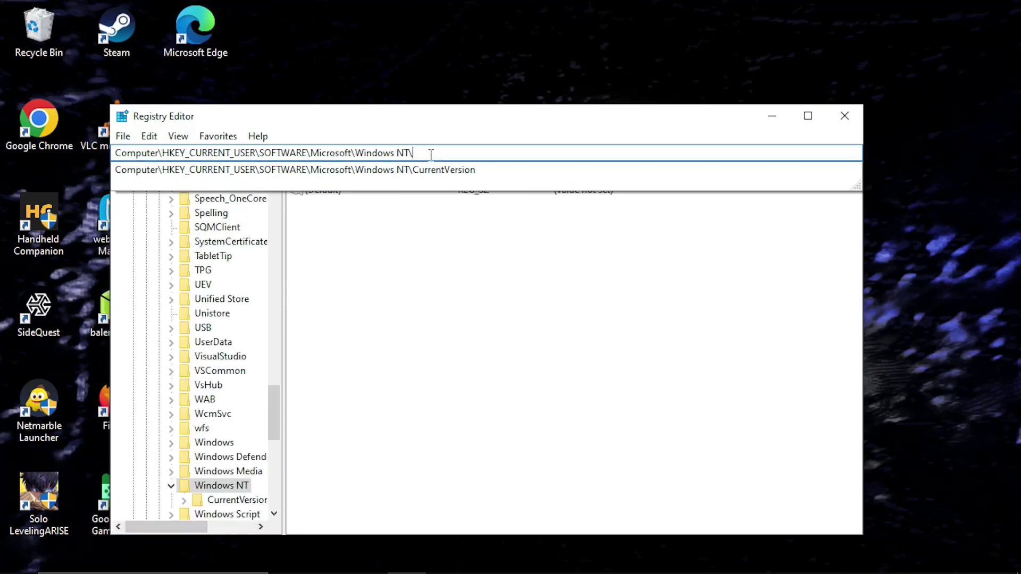
pyautogui.click(449, 169)
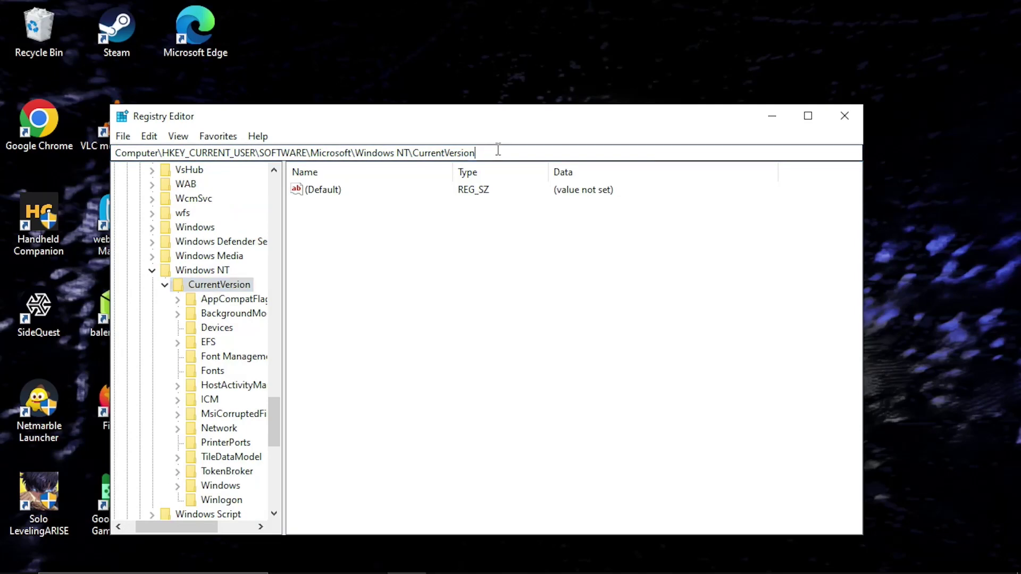
pyautogui.write('\\winlogon')
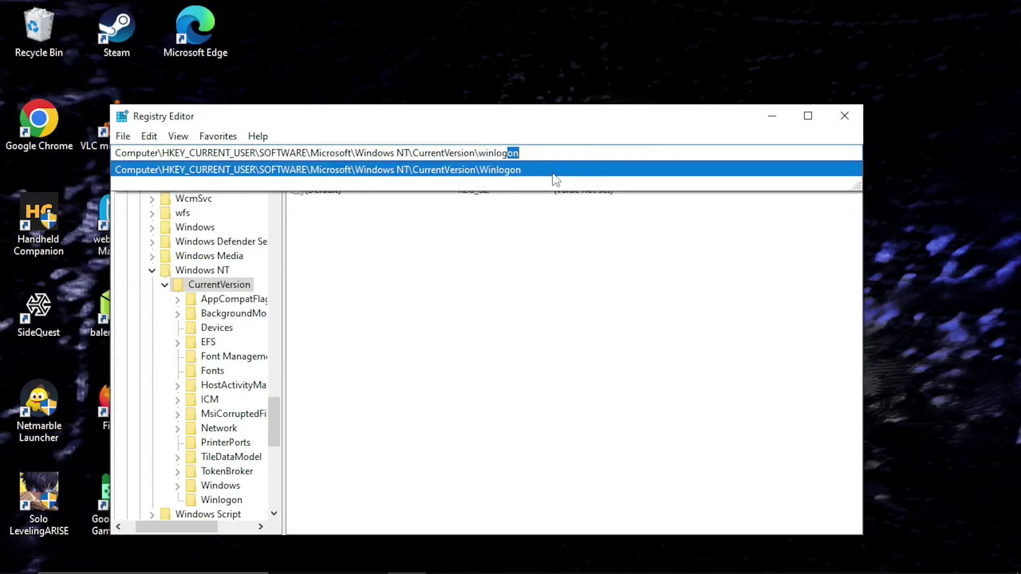
pyautogui.click(552, 174)
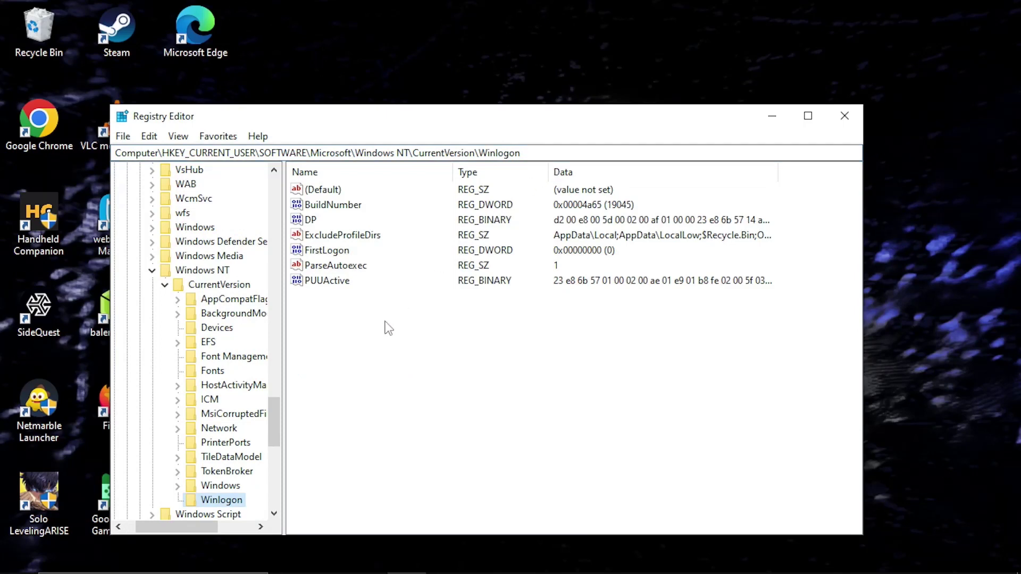
# - Create a new string value named Shell in the Winlogon key
pyautogui.rightClick(371, 341)
pyautogui.moveTo(397, 341)
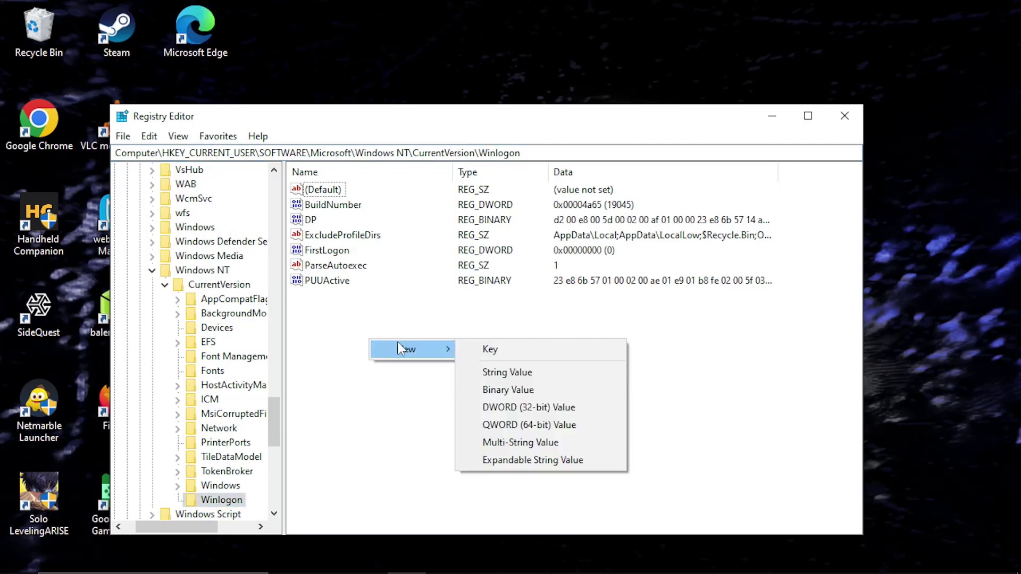
pyautogui.click(524, 371)
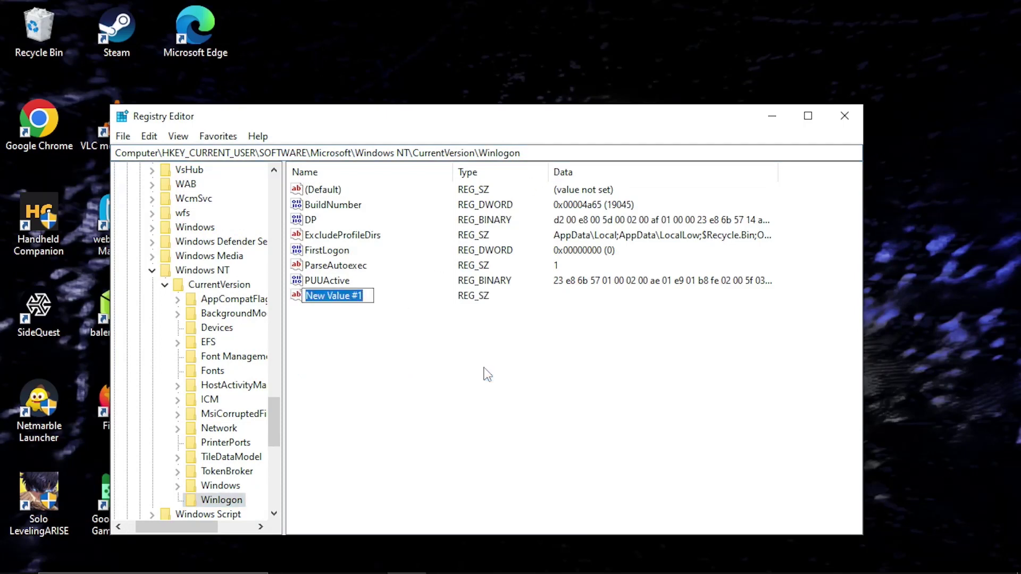
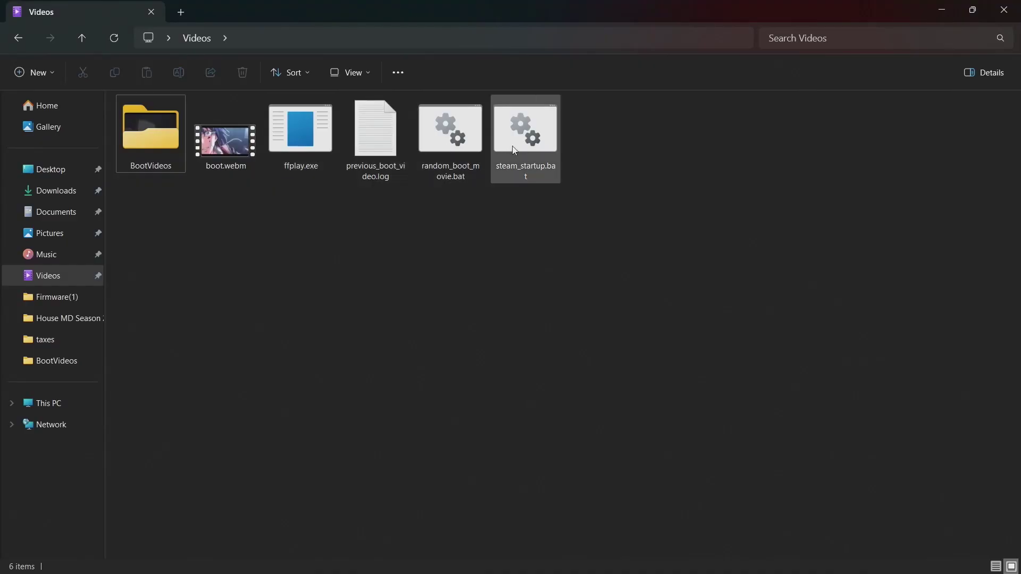
# - Copy the file path of steam_startup.bat, and bring up the file options for playnite_startup.bat in the handheld's Videos folder
pyautogui.rightClick(515, 150)
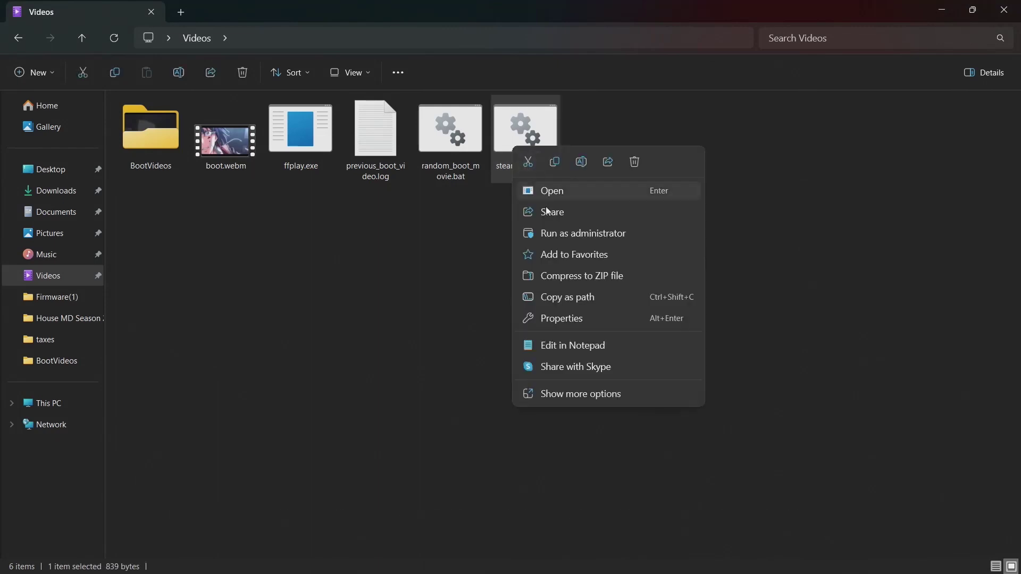
pyautogui.click(553, 296)
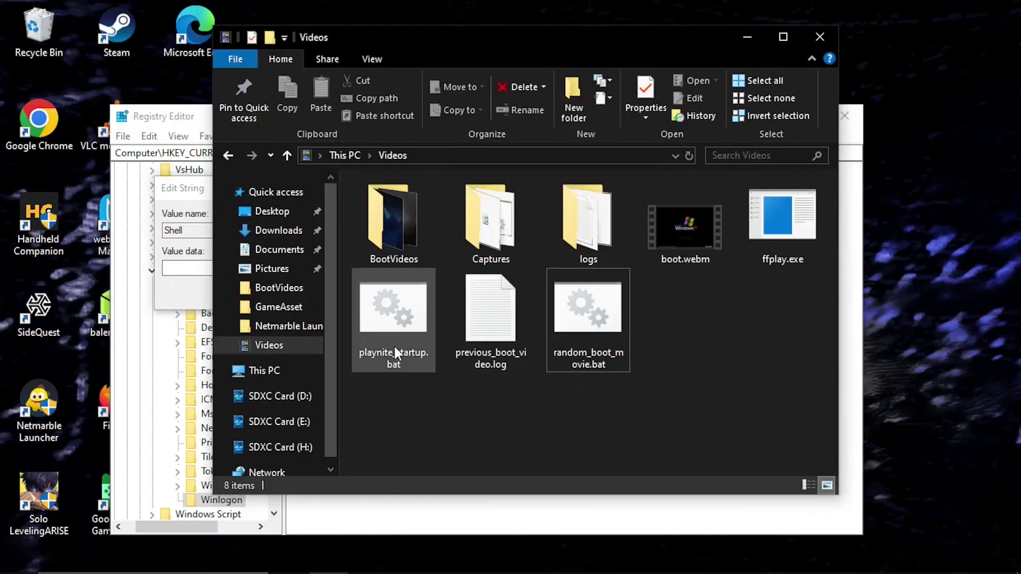
pyautogui.rightClick(393, 345)
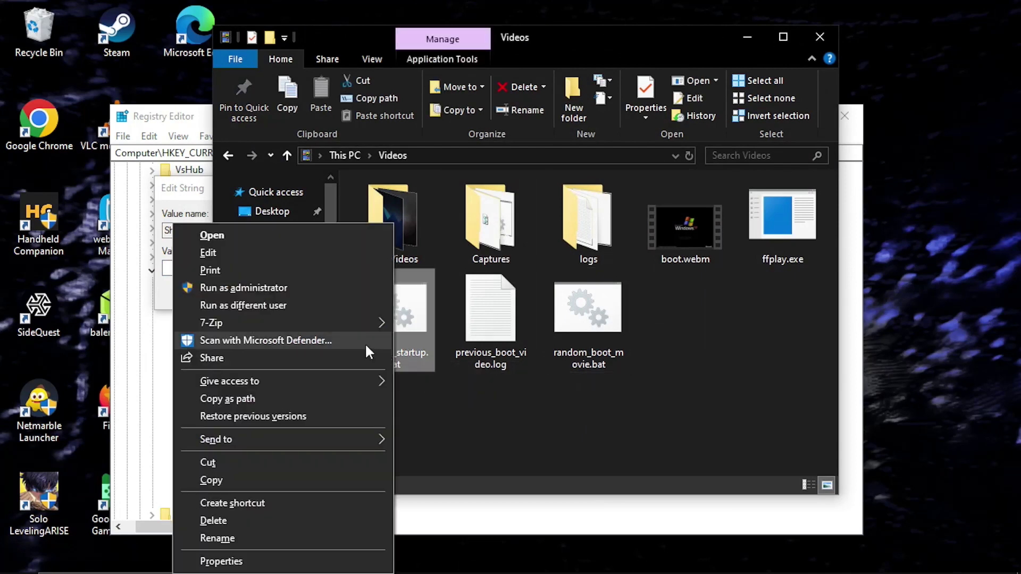
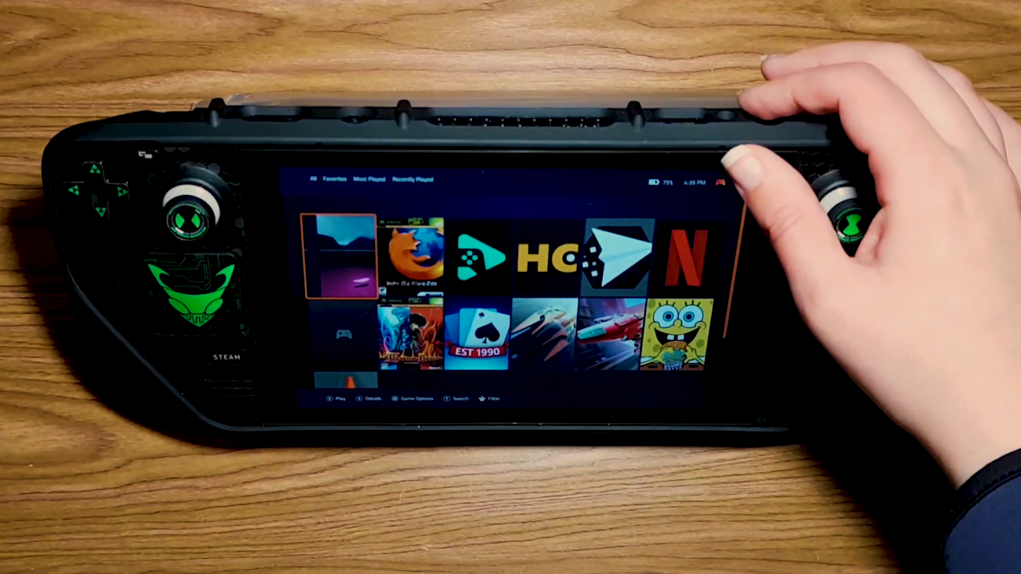
pyautogui.press('Escape')
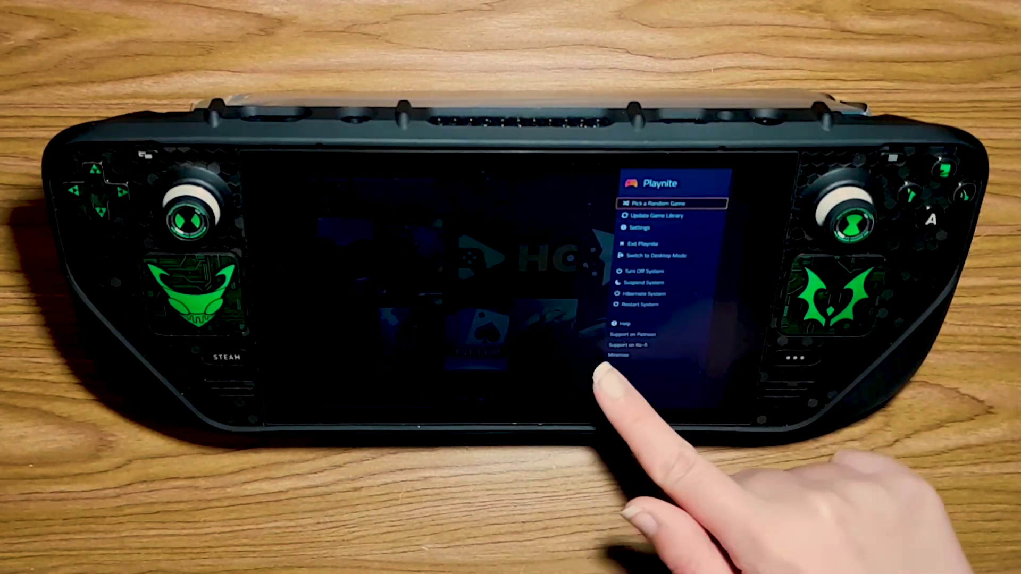
pyautogui.click(612, 358)
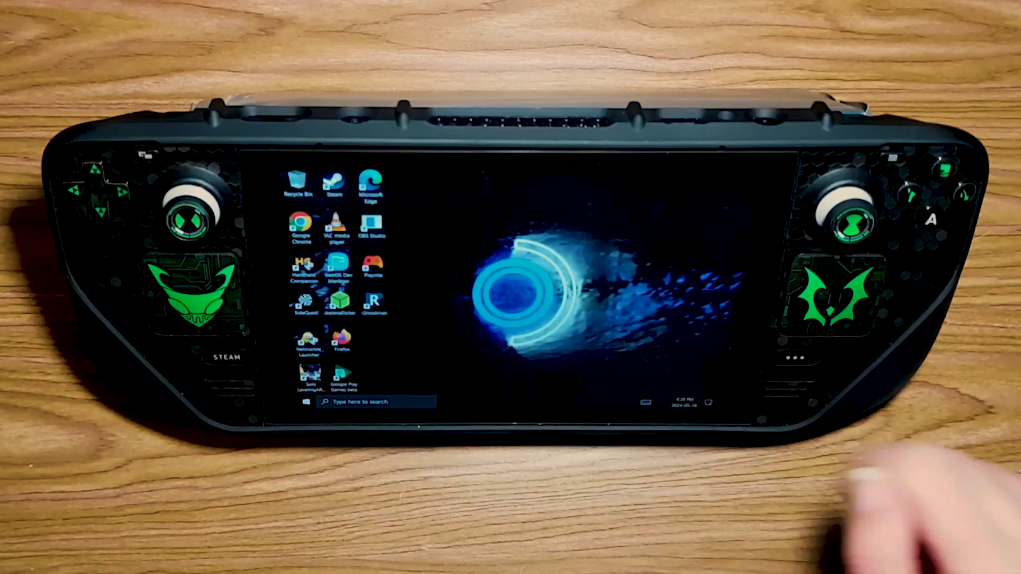